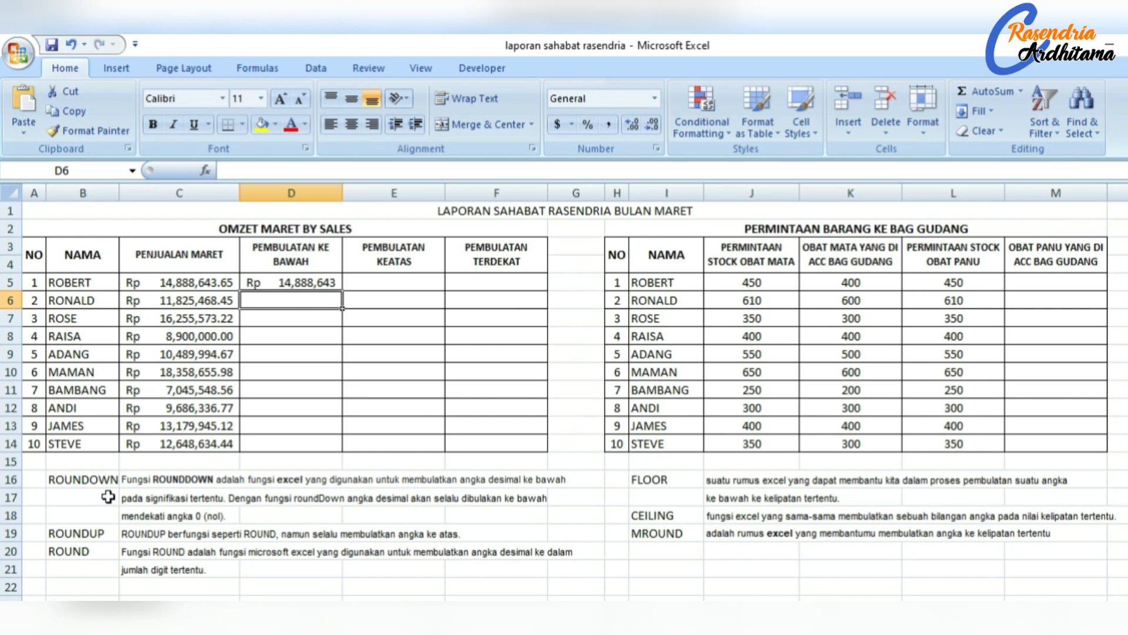
# Fill the ROUNDDOWN formula in D5 down through D14.
pyautogui.click(283, 286)
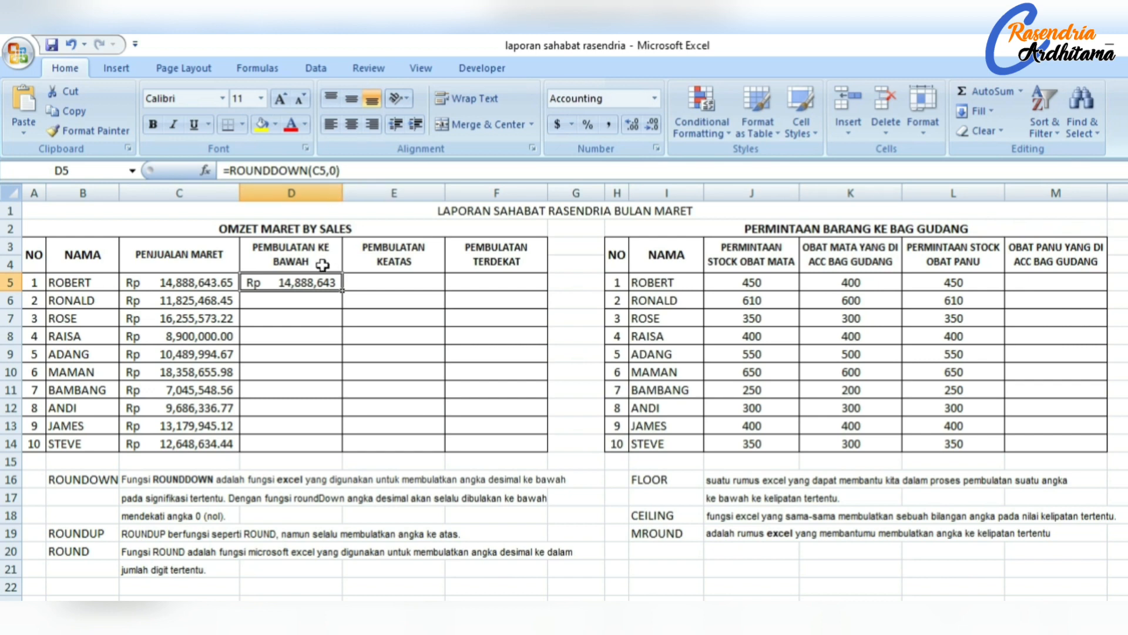
pyautogui.click(332, 299)
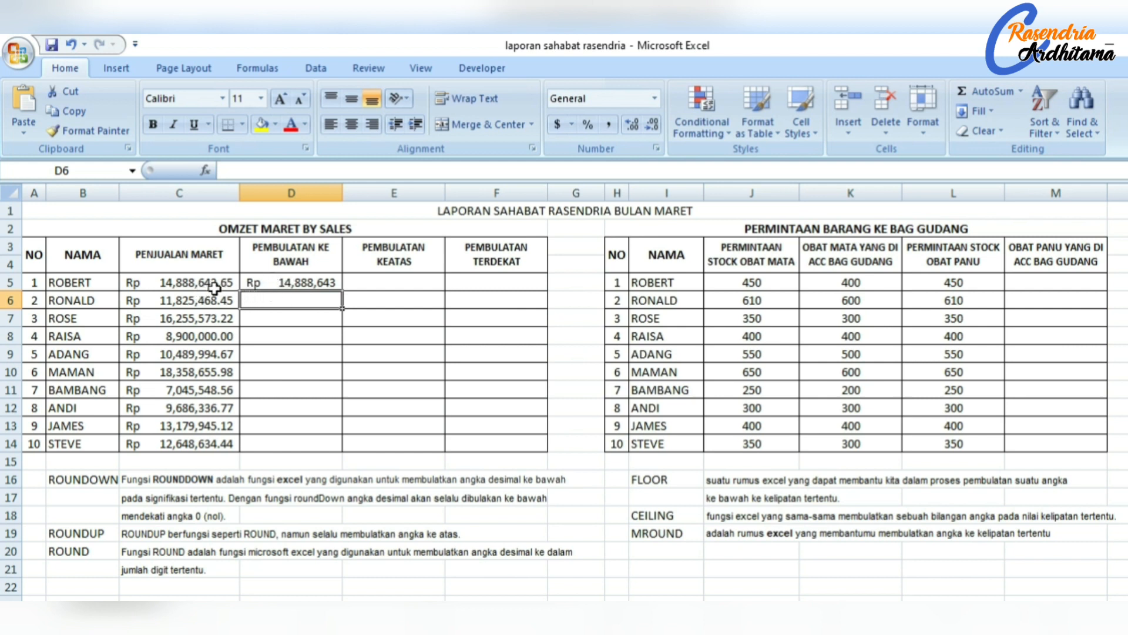
pyautogui.click(293, 282)
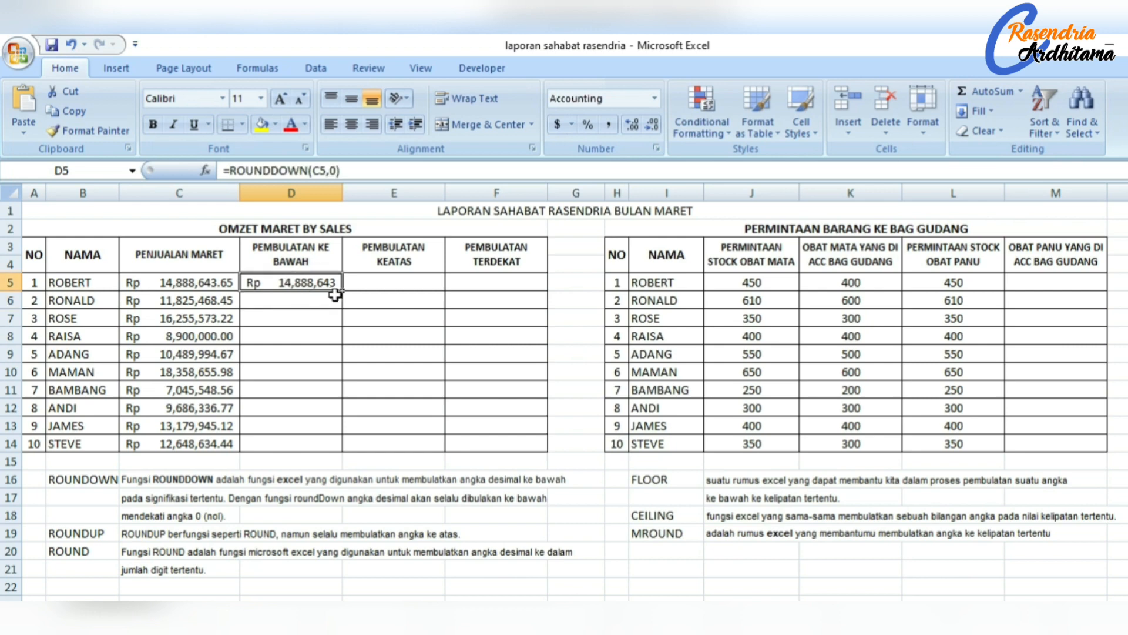
pyautogui.moveTo(341, 290); pyautogui.dragTo(329, 442)
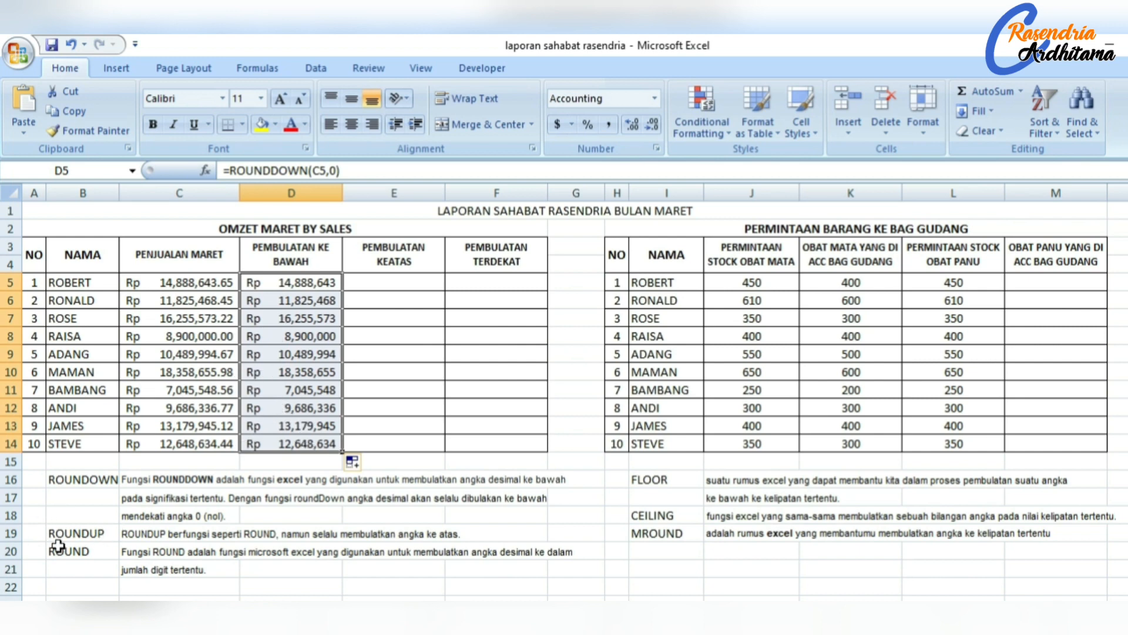
# Enter =ROUNDUP(C5,0) in E5 under PEMBULATAN KEATAS and fill it down through E14.
pyautogui.click(394, 283)
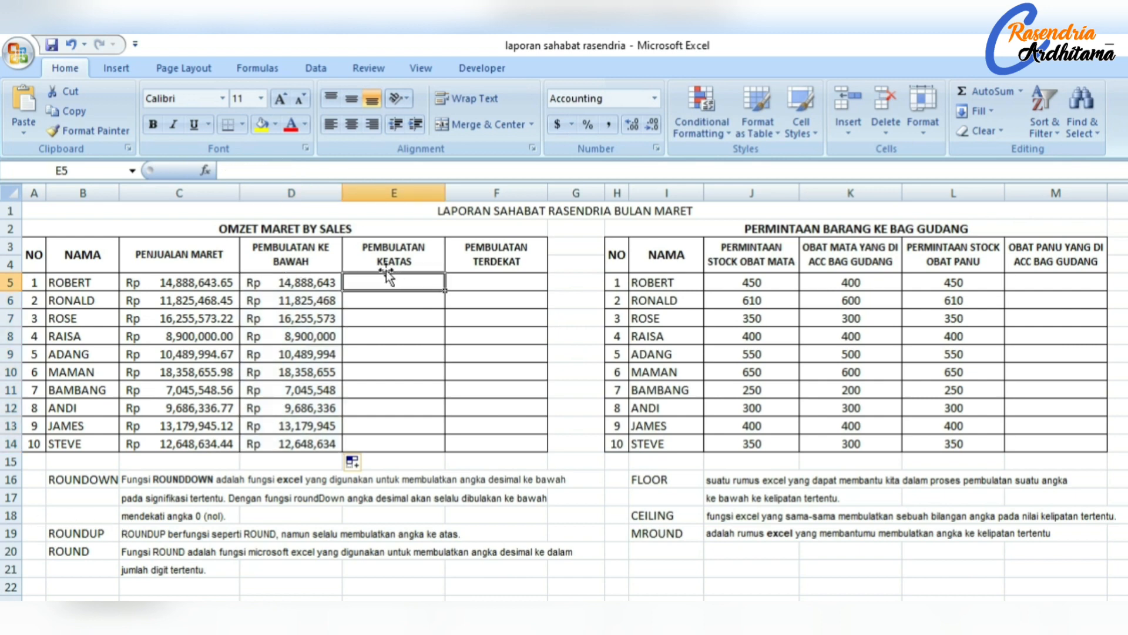
pyautogui.click(292, 171)
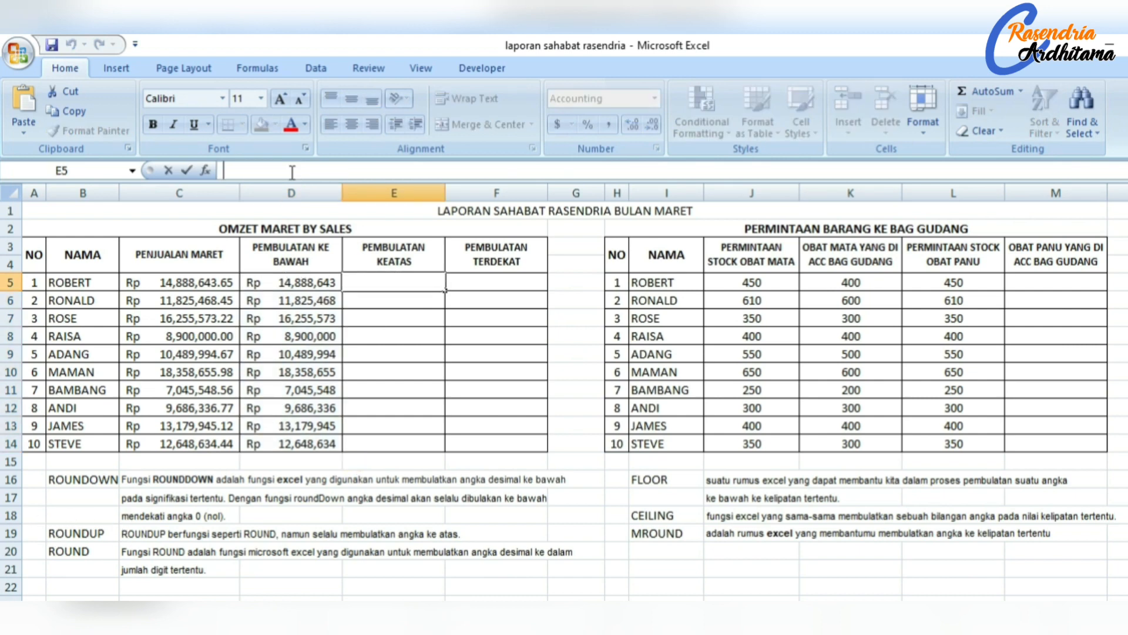
pyautogui.write('=RU')
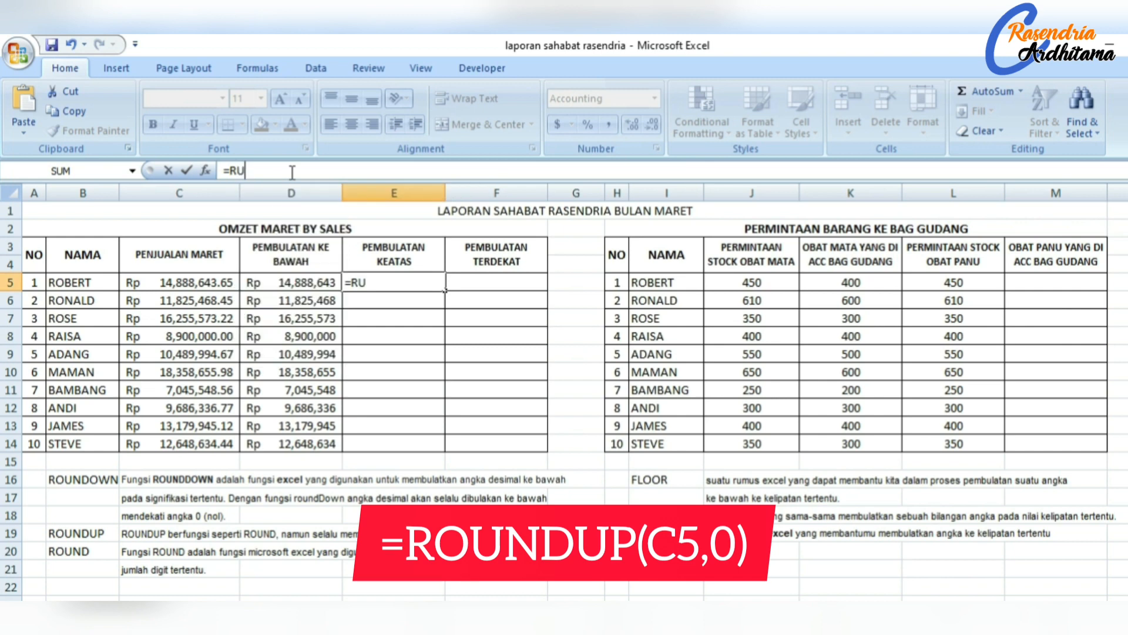
pyautogui.press('BackSpace')
pyautogui.write('OUNDU')
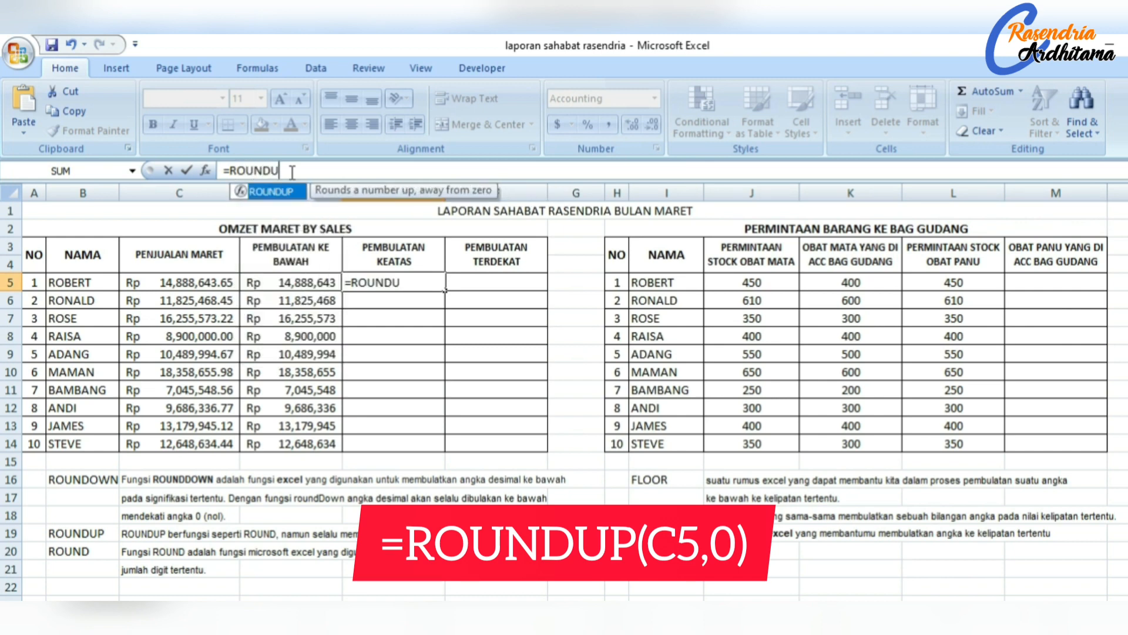
pyautogui.write('P(')
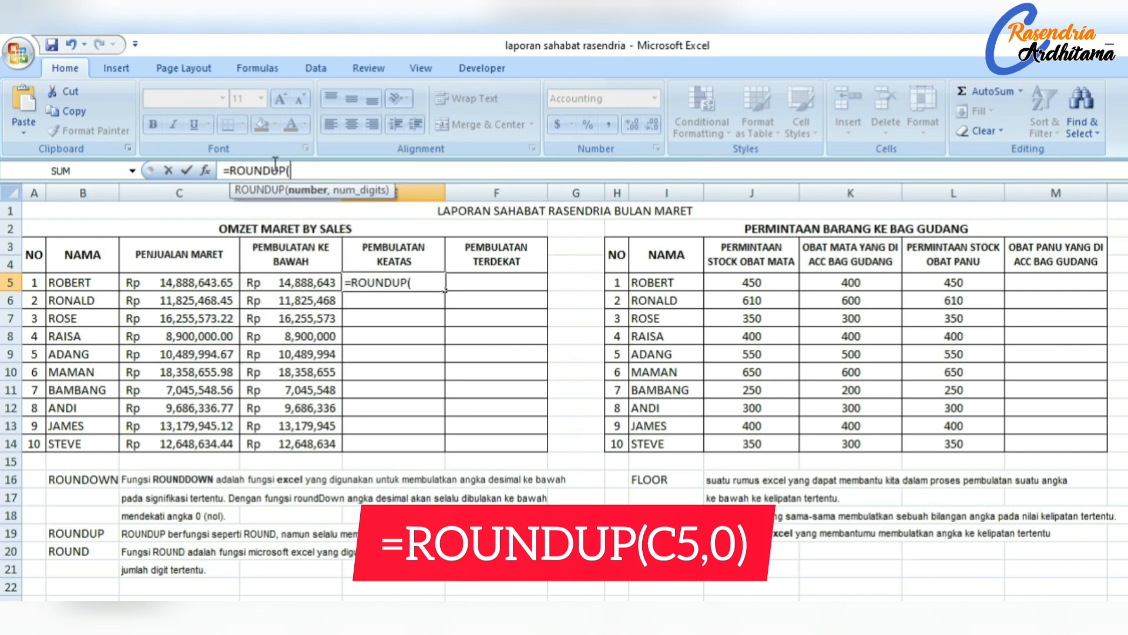
pyautogui.click(206, 281)
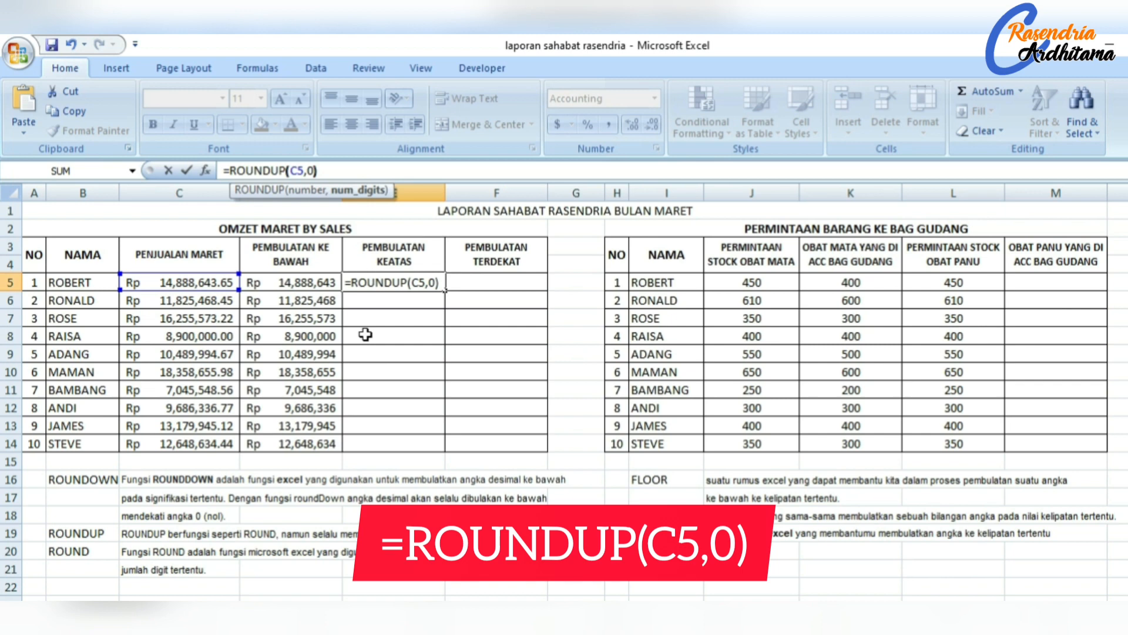
pyautogui.press('Return')
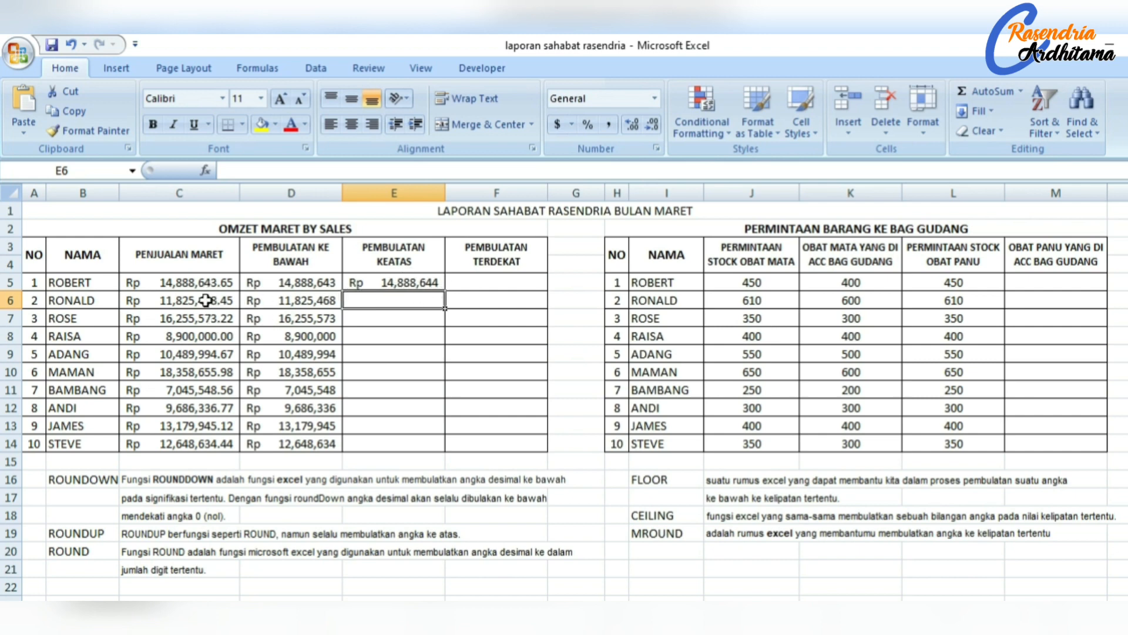
pyautogui.click(440, 286)
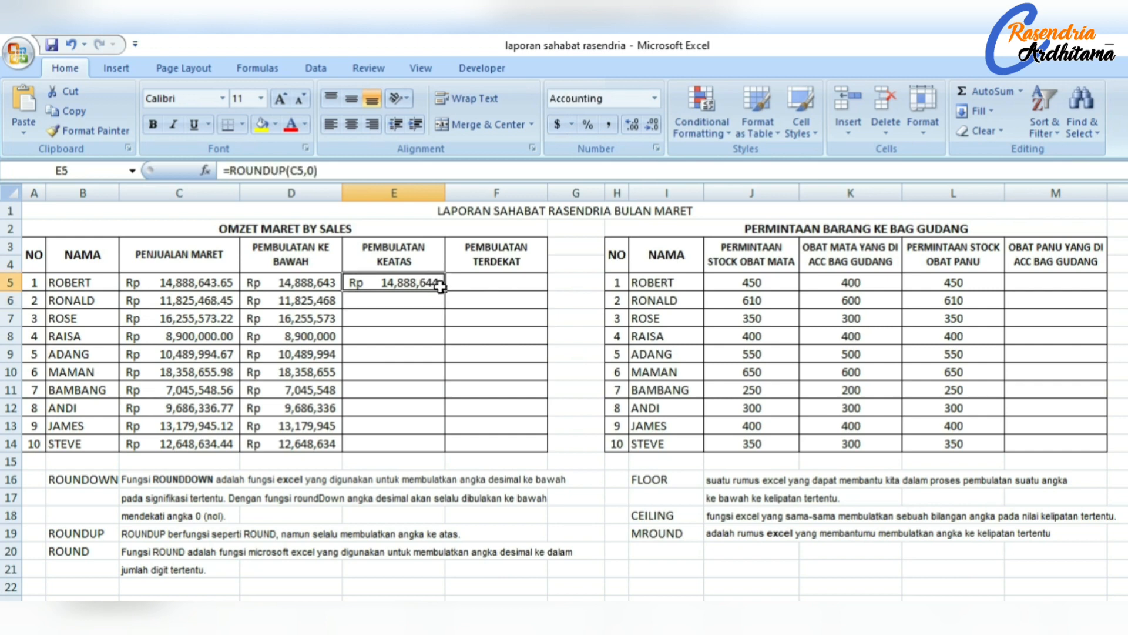
pyautogui.moveTo(446, 291); pyautogui.dragTo(434, 446)
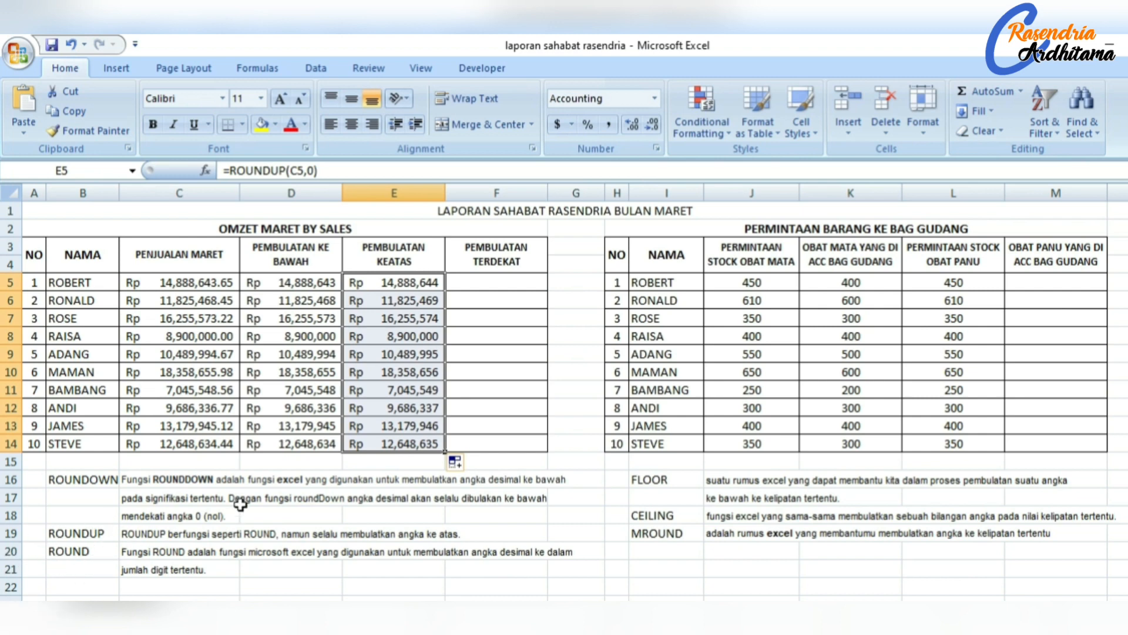
# Enter =ROUND(C5,0) in F5 under PEMBULATAN TERDEKAT and fill it down through F14.
pyautogui.click(509, 283)
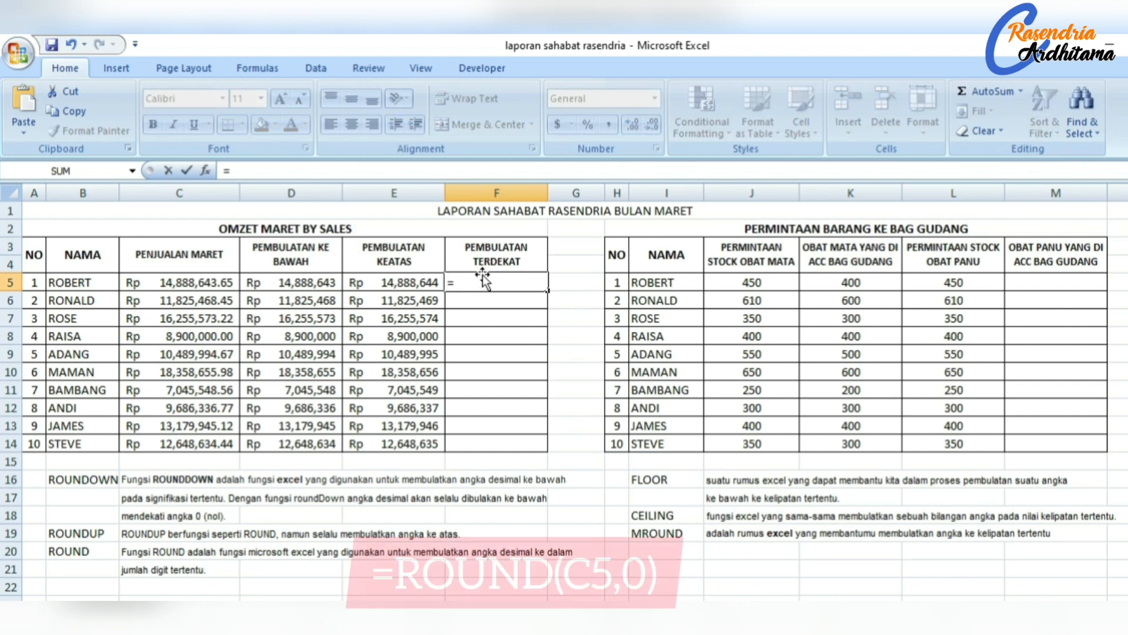
pyautogui.write('=ROUND')
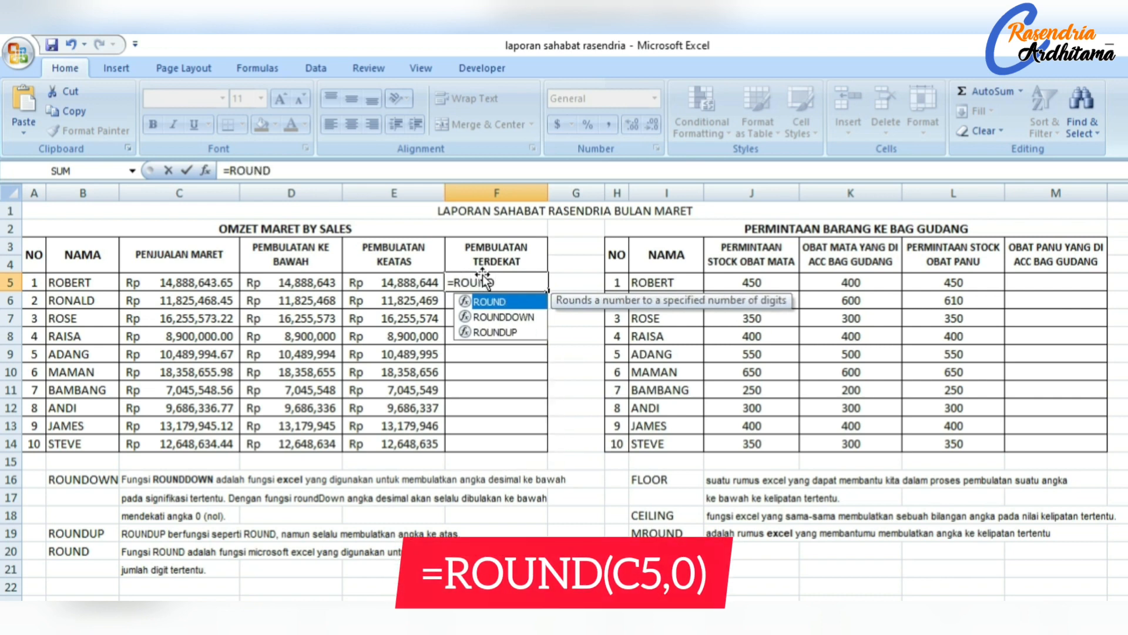
pyautogui.write('(')
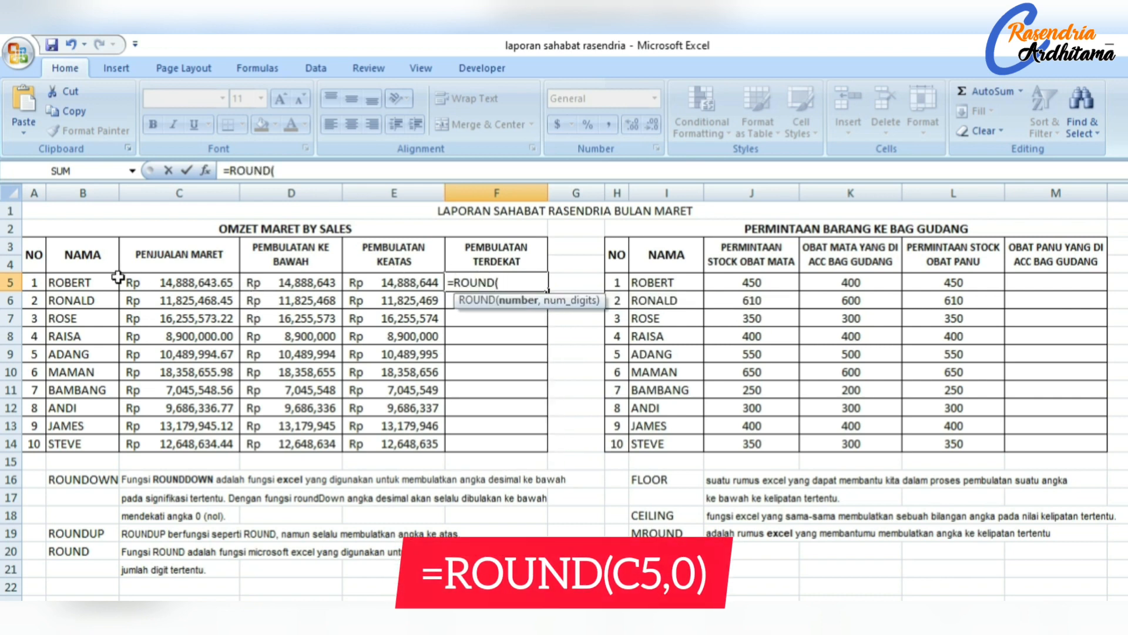
pyautogui.click(199, 284)
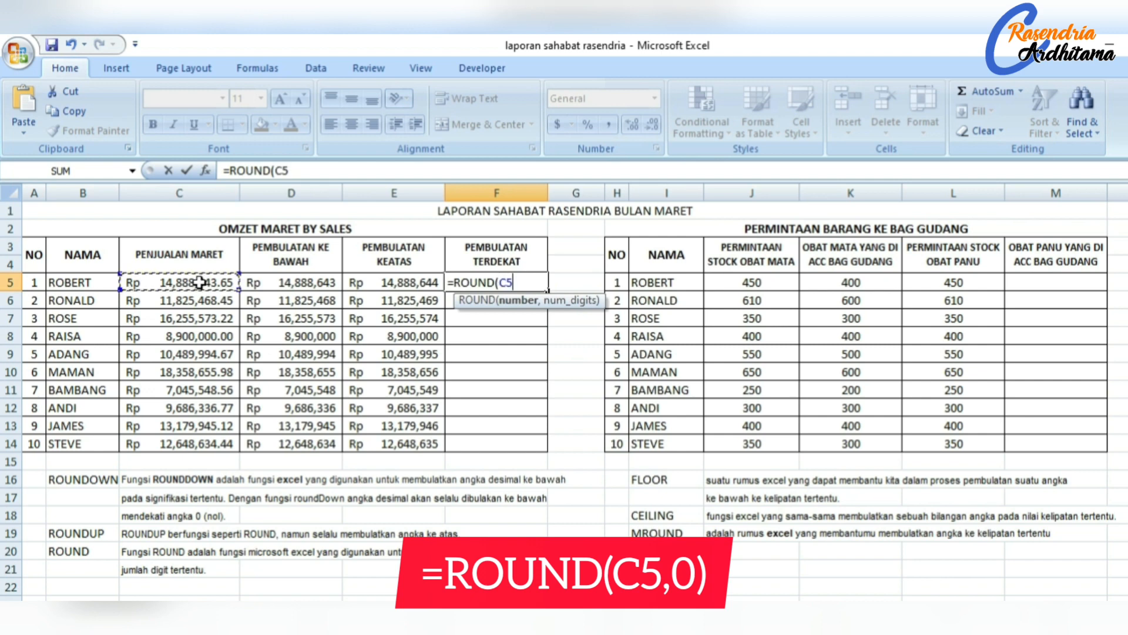
pyautogui.write(',')
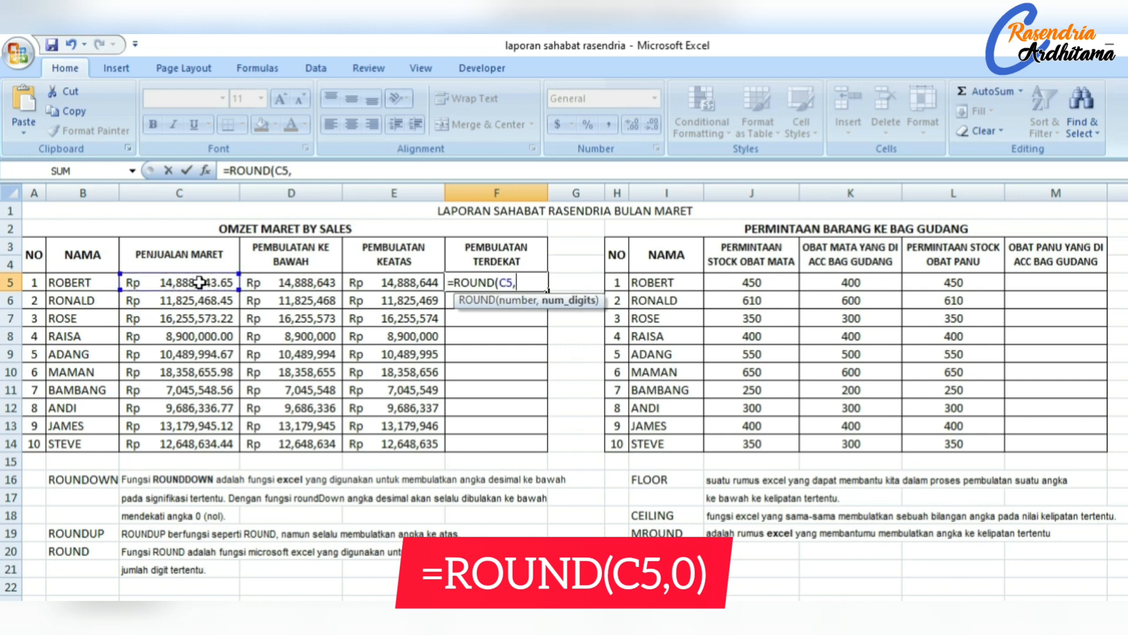
pyautogui.write('0)')
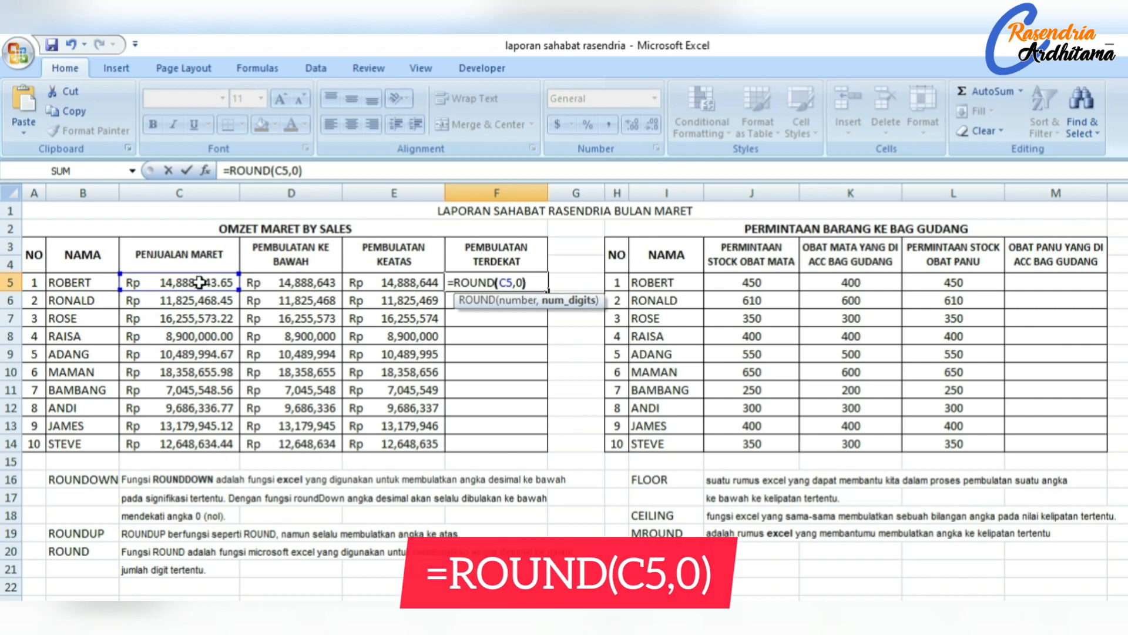
pyautogui.press('Return')
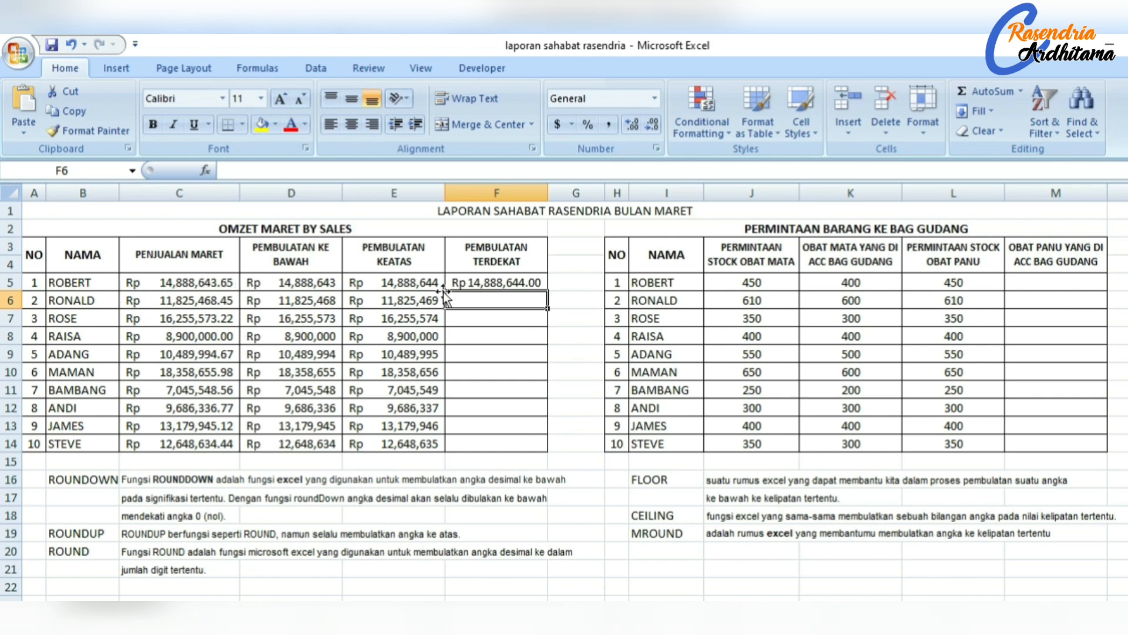
pyautogui.click(520, 282)
pyautogui.moveTo(547, 290); pyautogui.dragTo(526, 446)
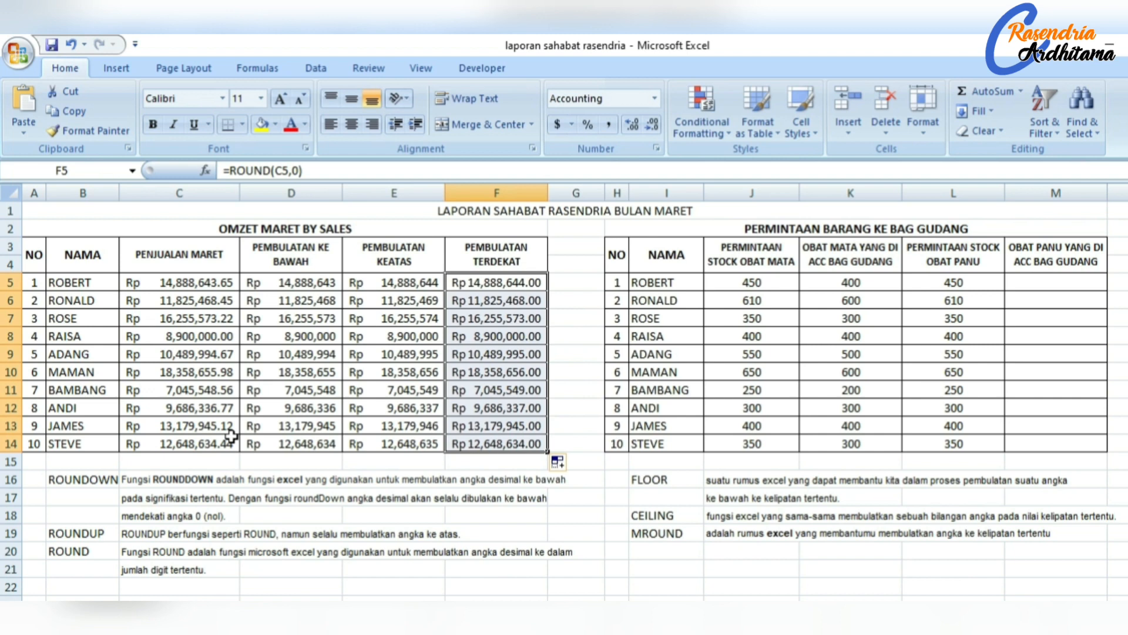
pyautogui.click(507, 424)
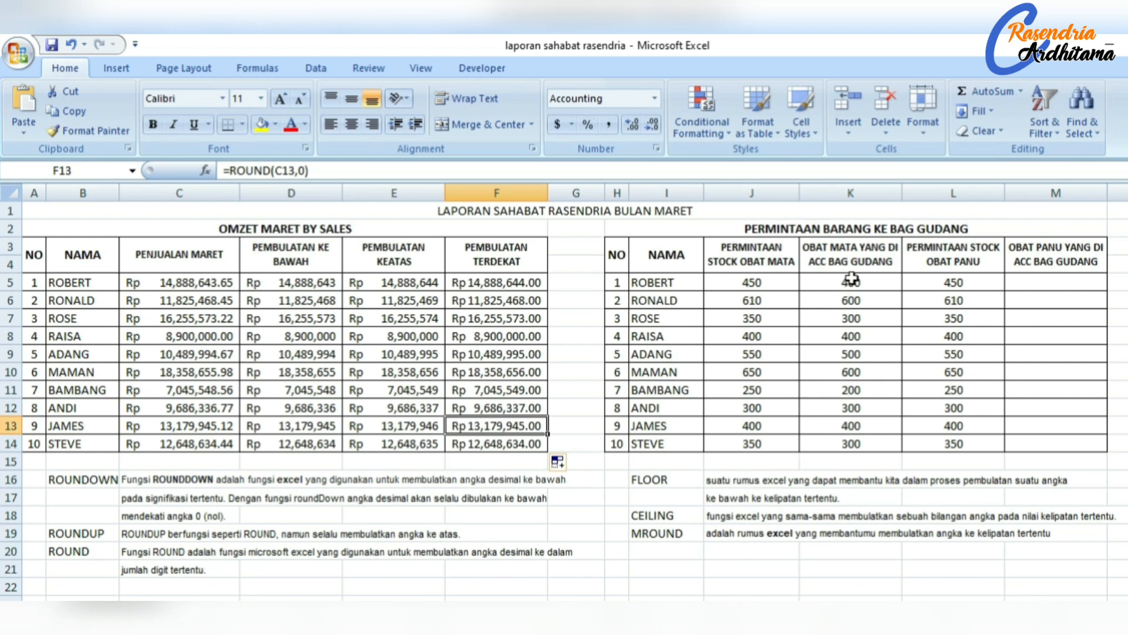
# Clear the approved eye medicine quantities in K5:K14 and select K5.
pyautogui.moveTo(846, 282); pyautogui.dragTo(853, 447)
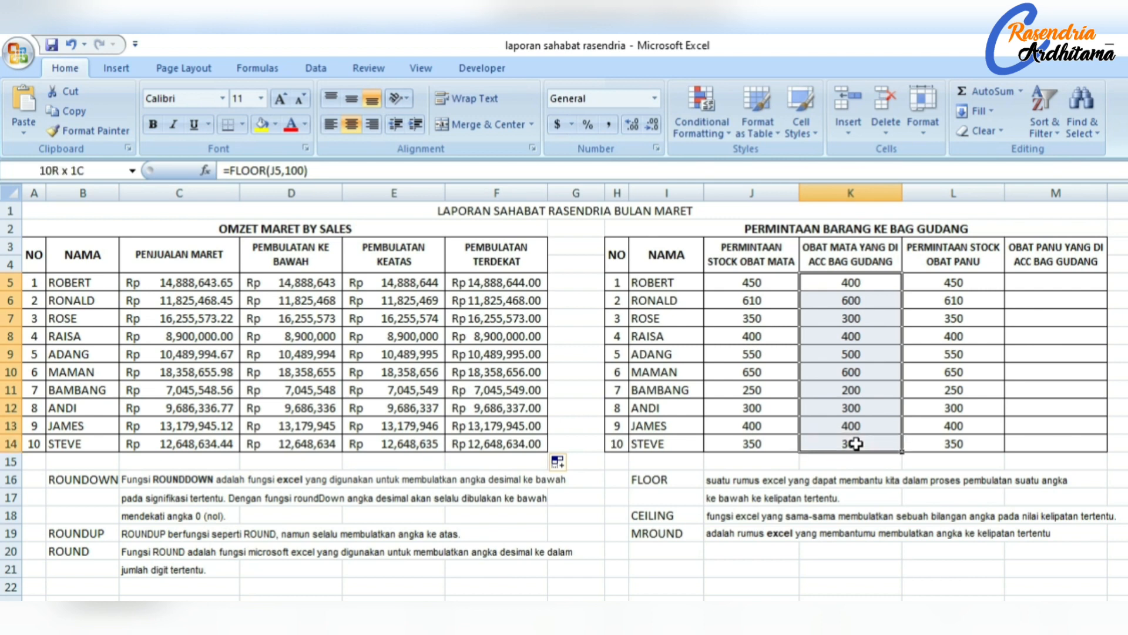
pyautogui.press('Delete')
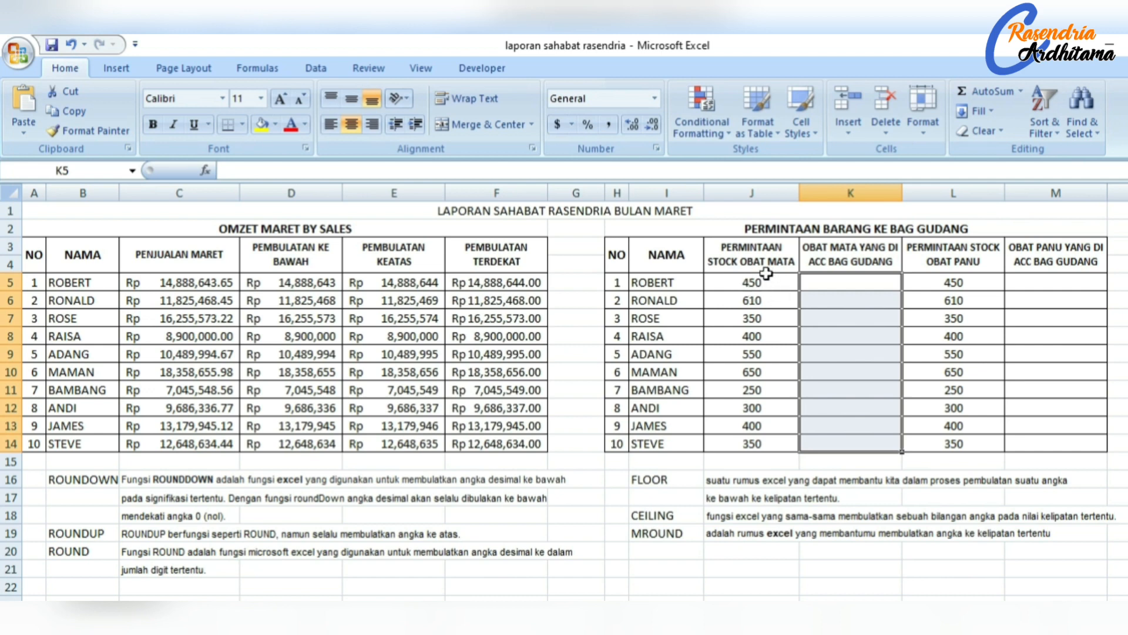
pyautogui.click(821, 284)
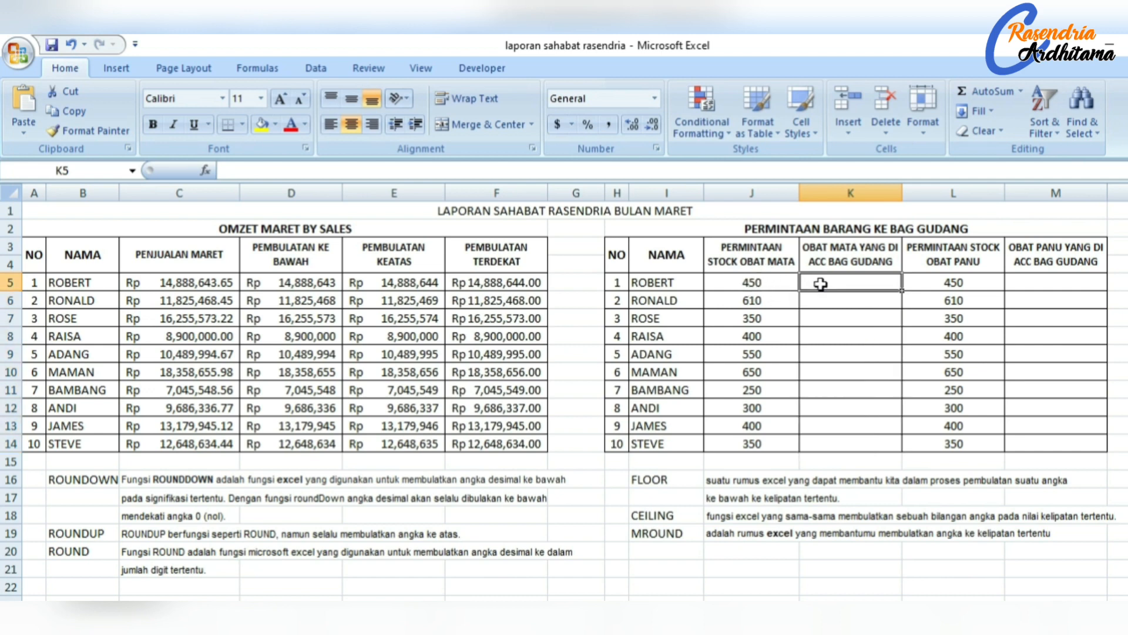
pyautogui.write('FLOOR')
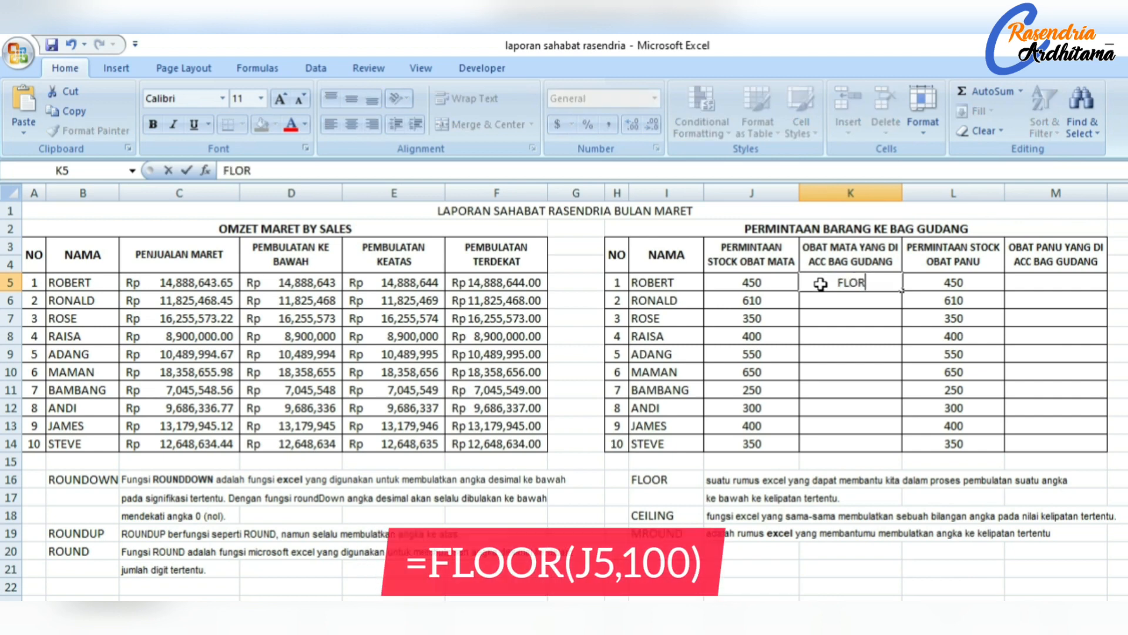
pyautogui.press('BackSpace')
pyautogui.press('BackSpace')
pyautogui.press('BackSpace')
pyautogui.press('BackSpace')
# Enter =FLOOR(J5,100) in K5 to round the requested eye medicine stock down to a multiple of 100.
pyautogui.write('=FLOR')
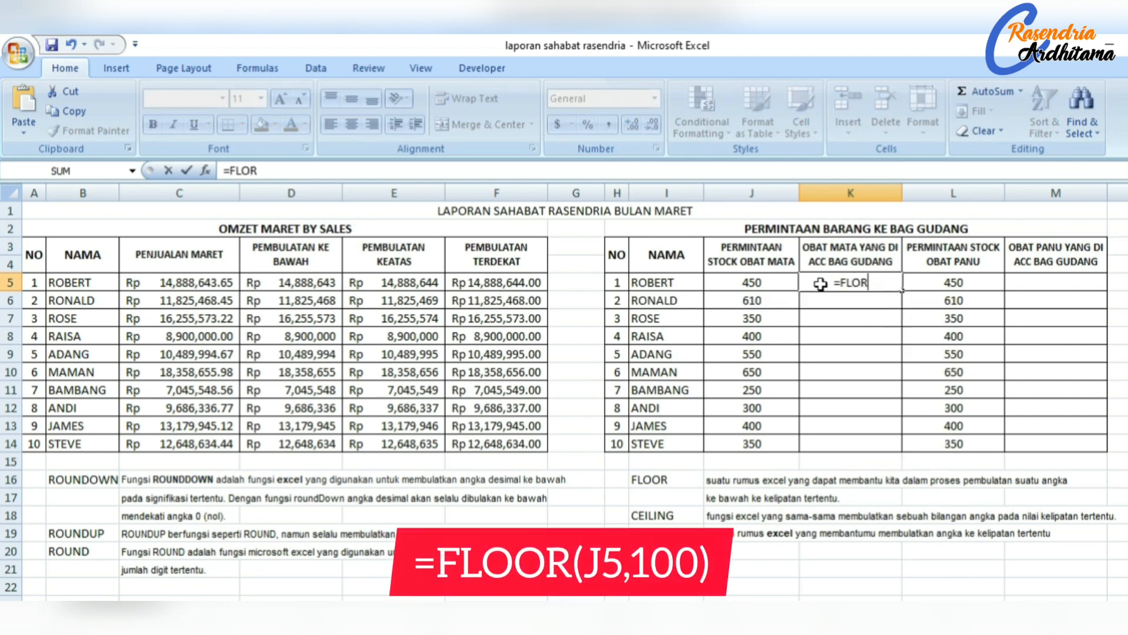
pyautogui.press('BackSpace')
pyautogui.write('OR')
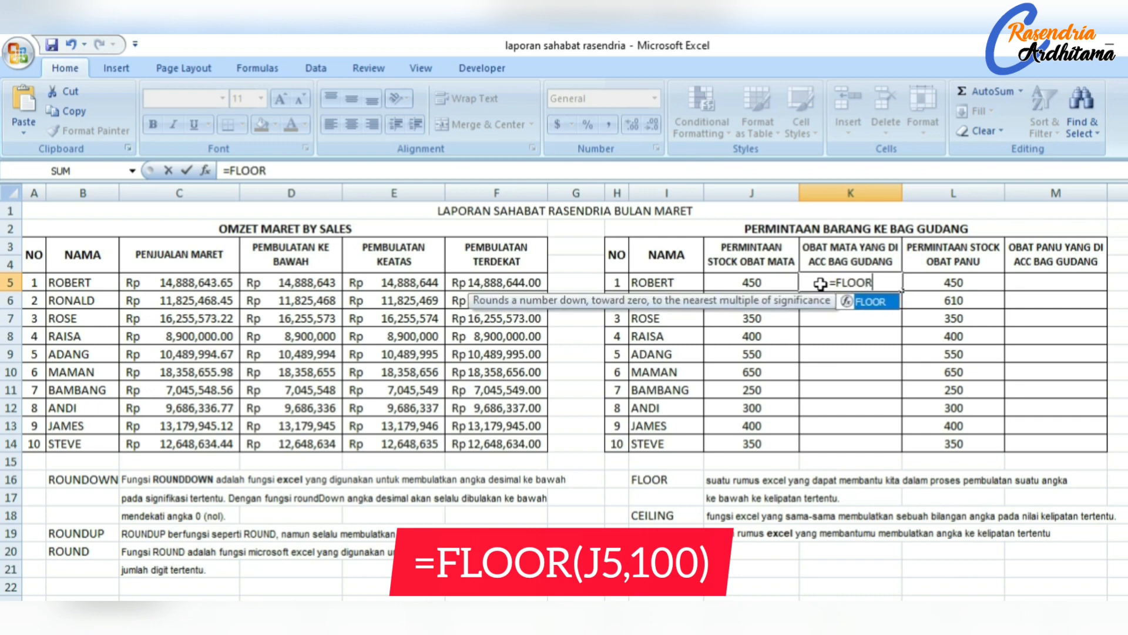
pyautogui.write('(')
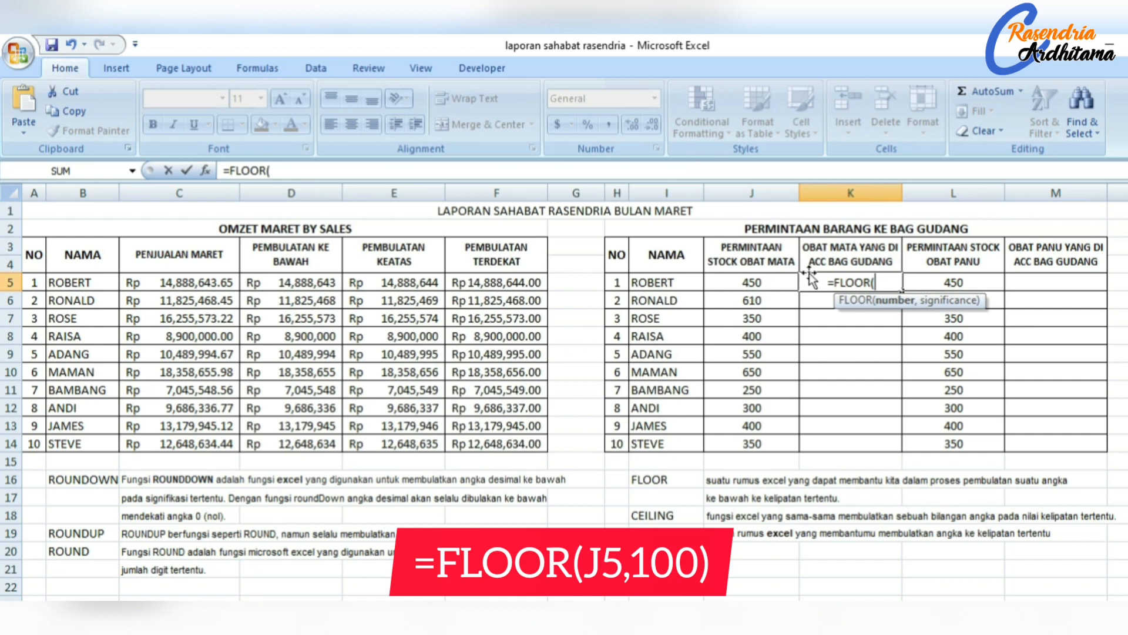
pyautogui.click(758, 285)
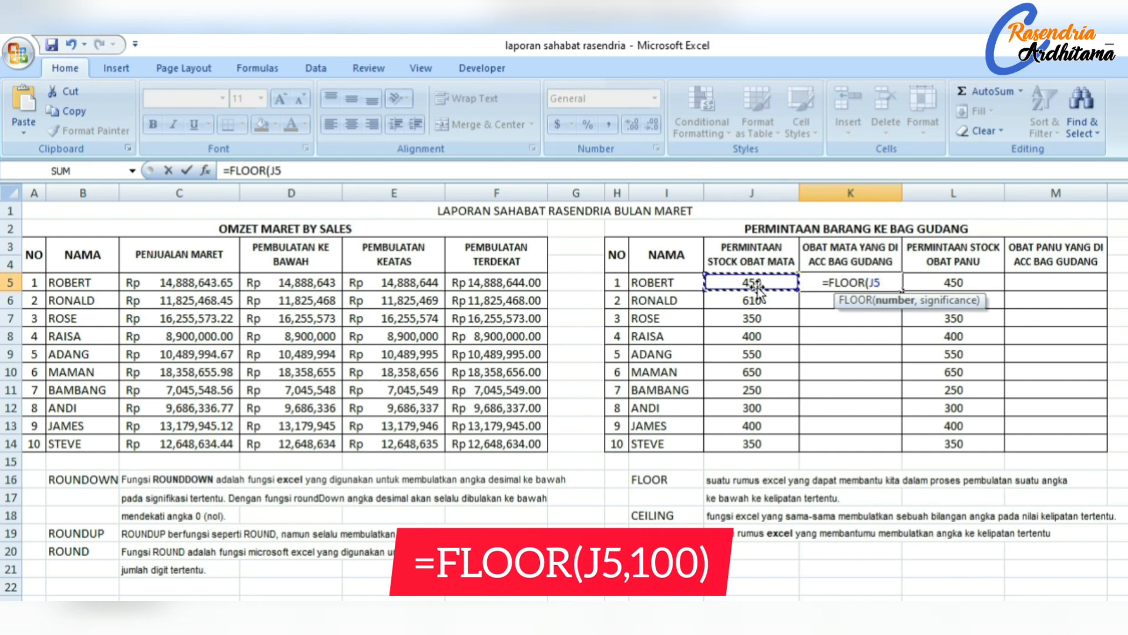
pyautogui.write(',')
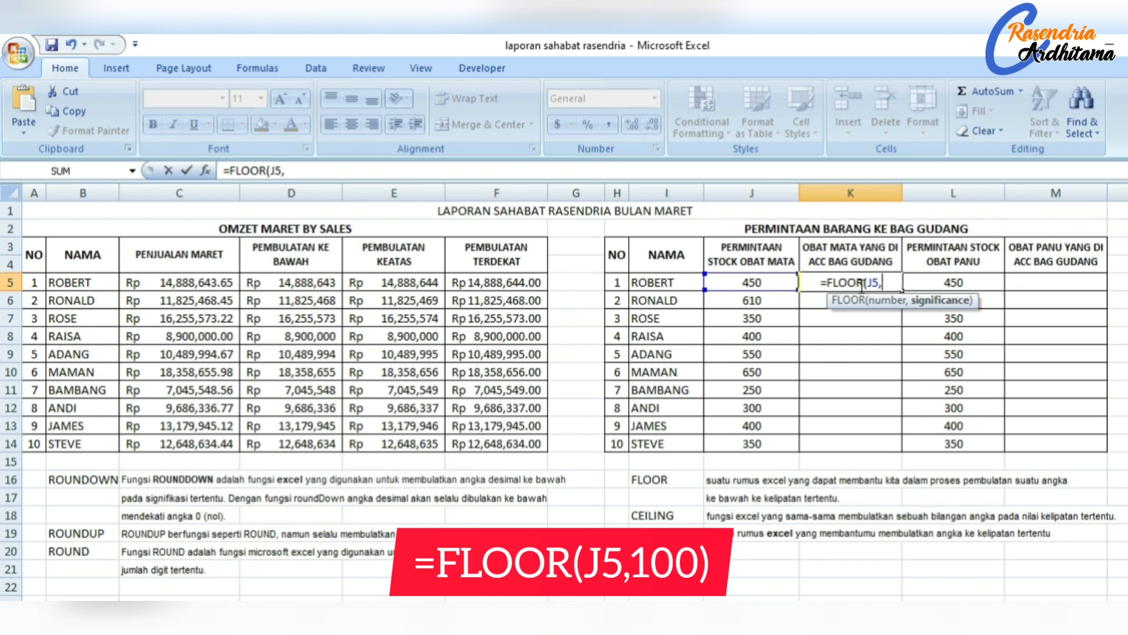
pyautogui.write('100')
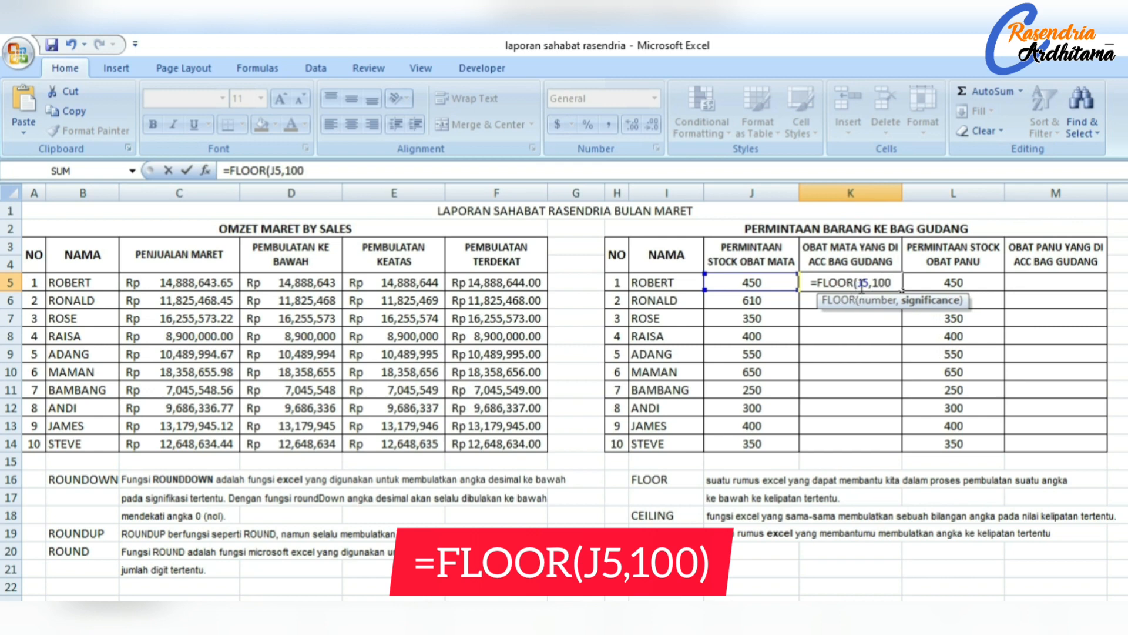
pyautogui.write(')')
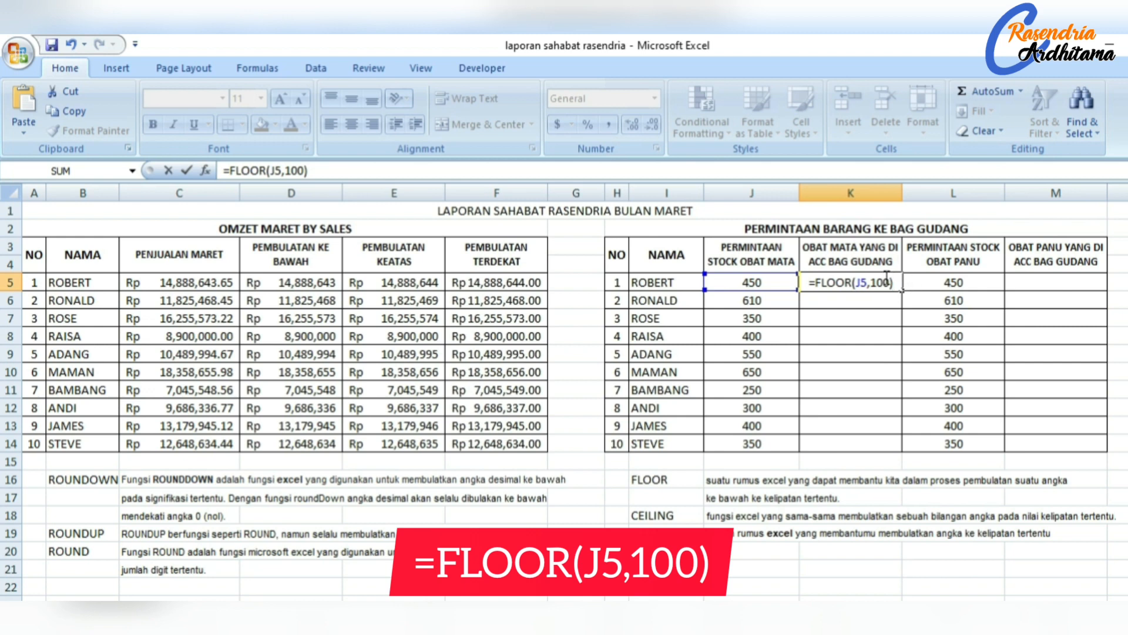
pyautogui.press('Return')
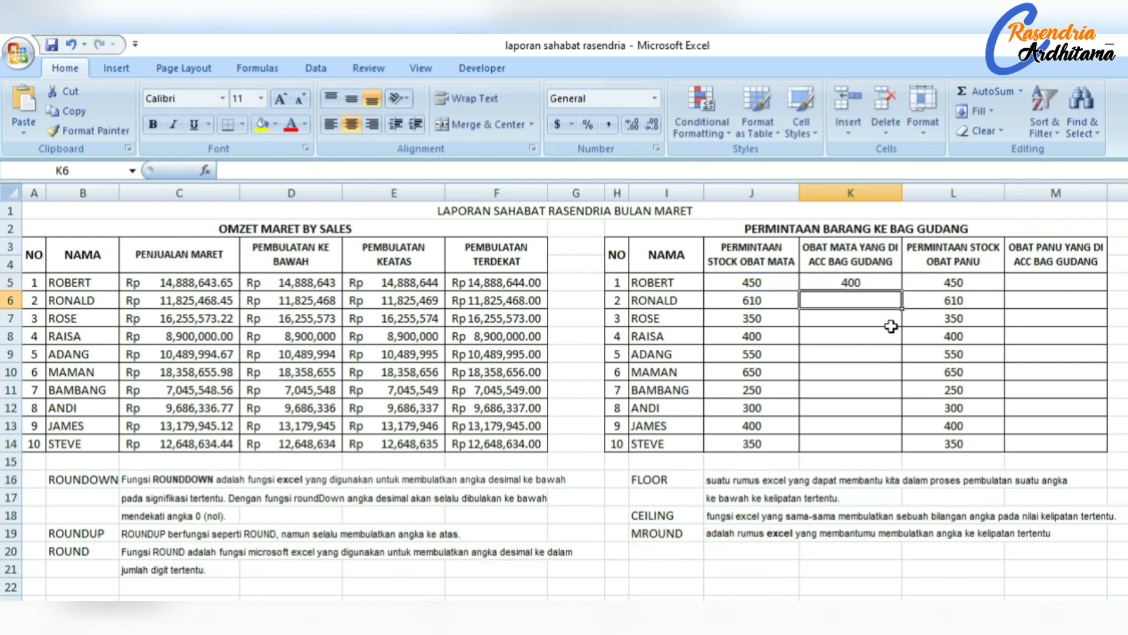
pyautogui.click(853, 282)
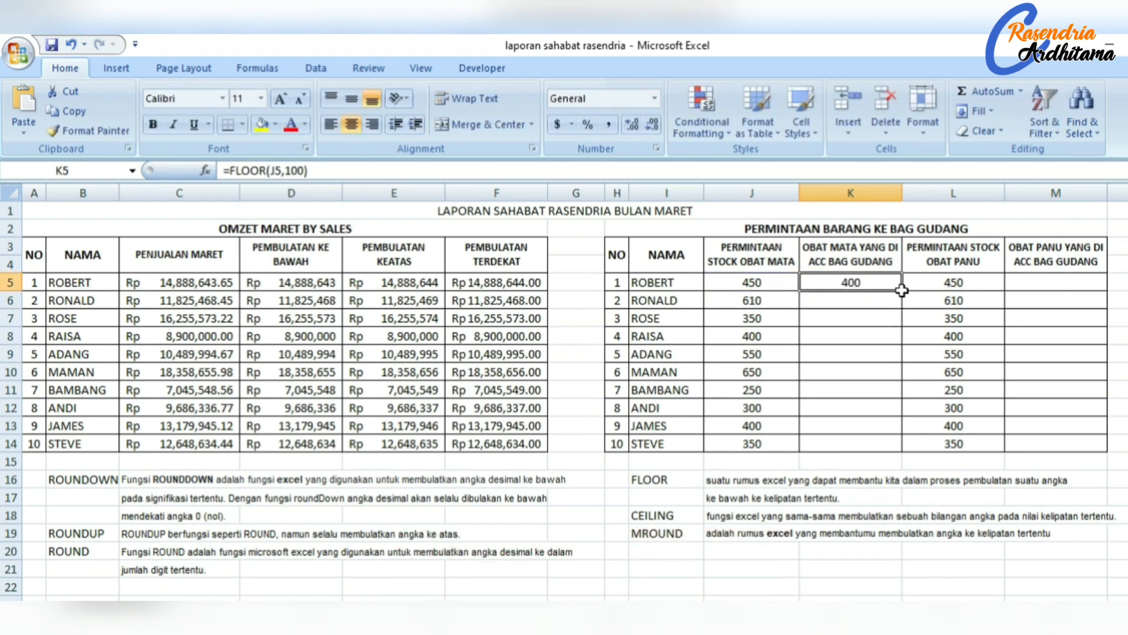
# Fill the FLOOR formula in K5 down through K14 for the approved eye medicine quantities.
pyautogui.moveTo(902, 290); pyautogui.dragTo(902, 448)
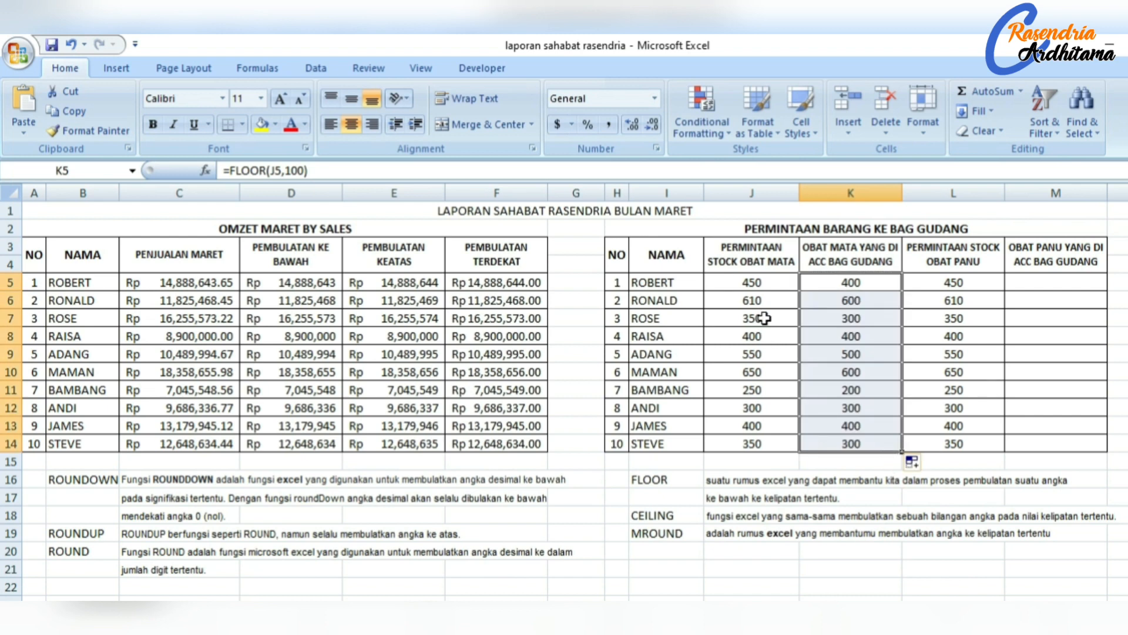
pyautogui.click(755, 299)
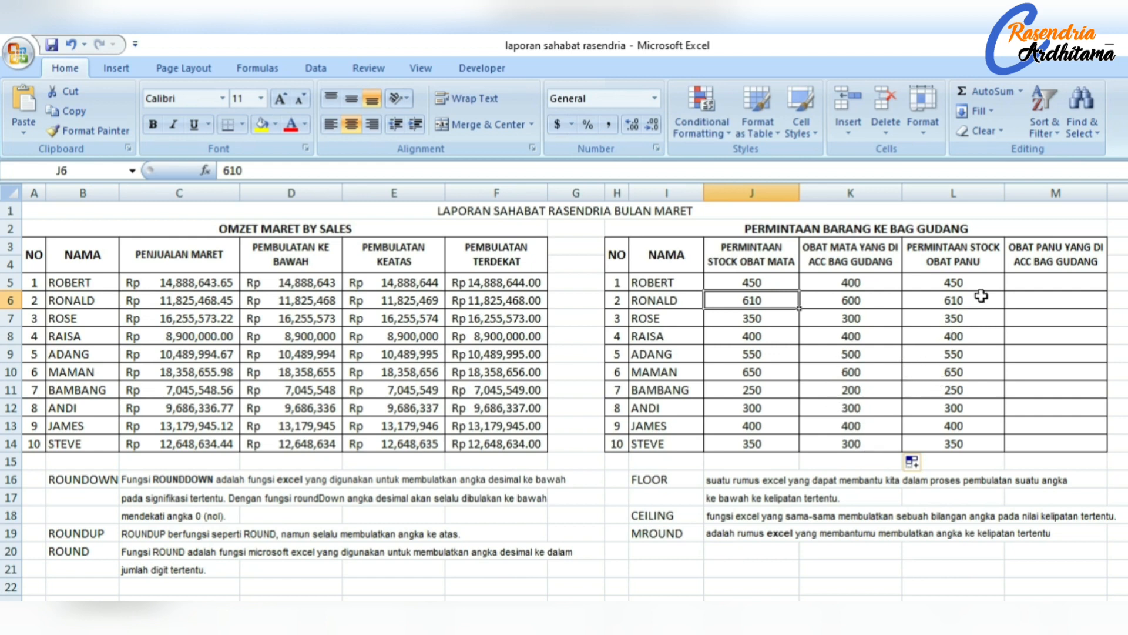
# Enter =CEILING(L5,100) in M5 under OBAT PANU YANG DI ACC BAG GUDANG.
pyautogui.click(1015, 282)
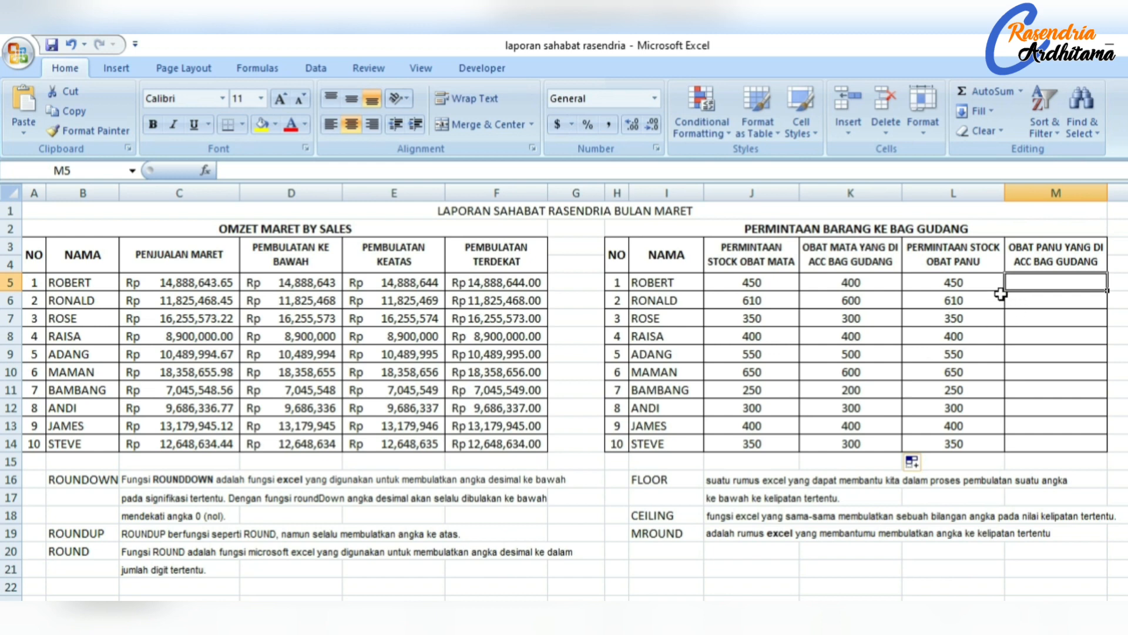
pyautogui.write('=CEIL')
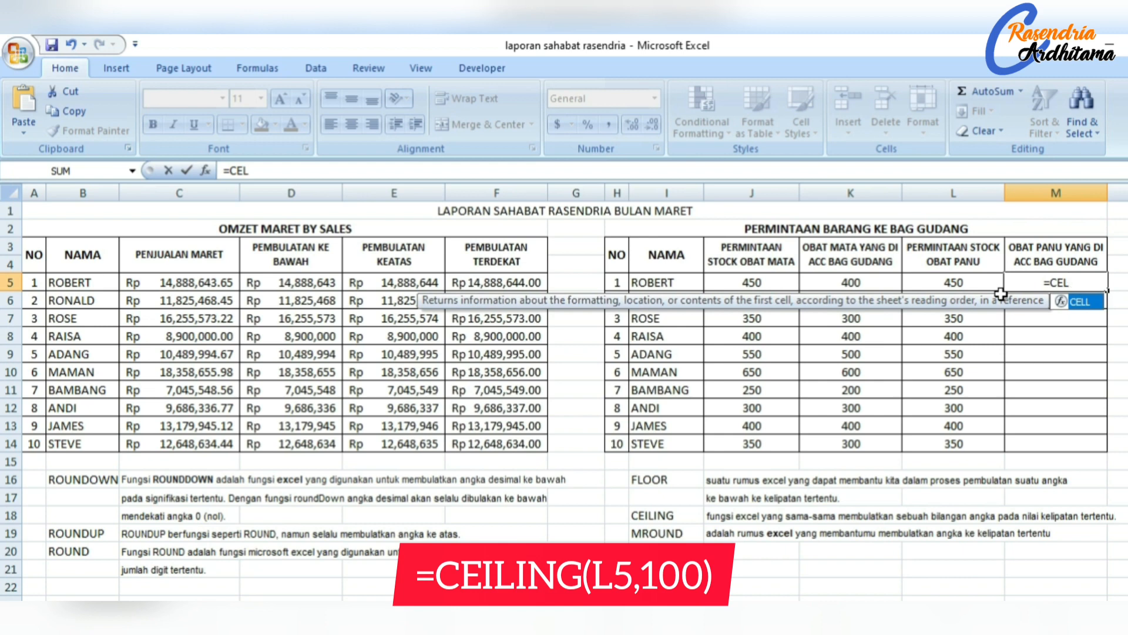
pyautogui.write('ING')
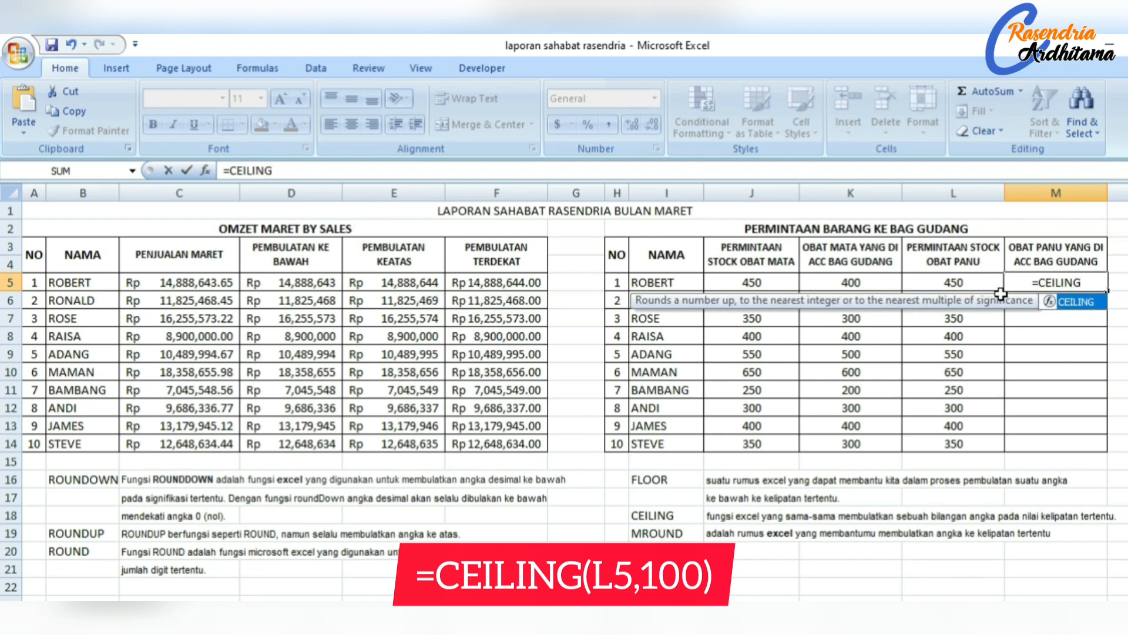
pyautogui.write('(')
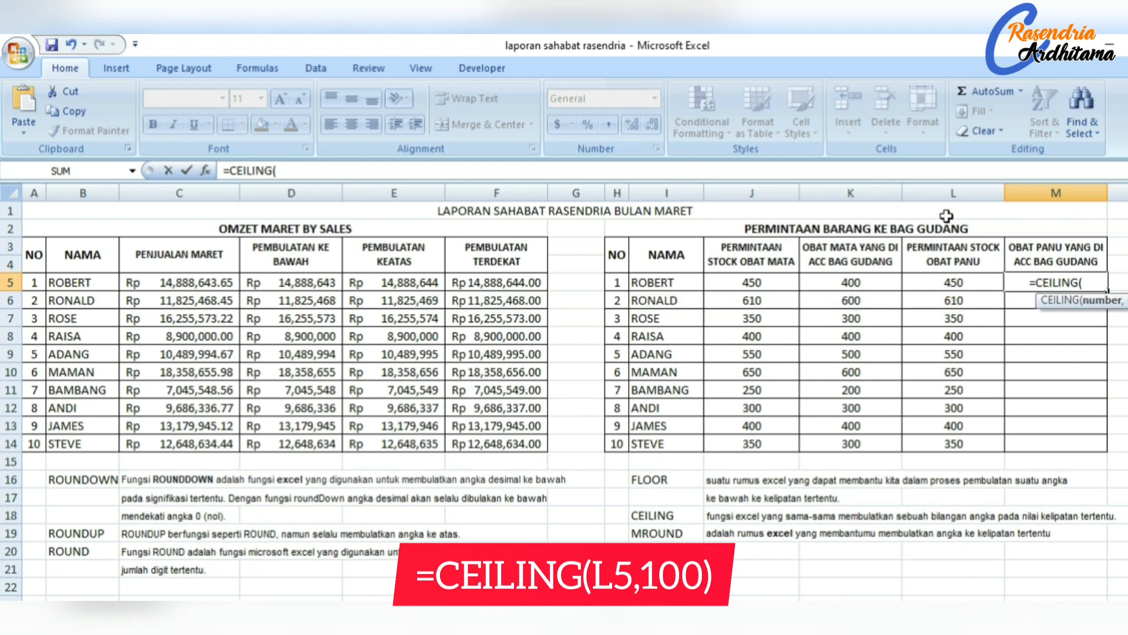
pyautogui.click(958, 286)
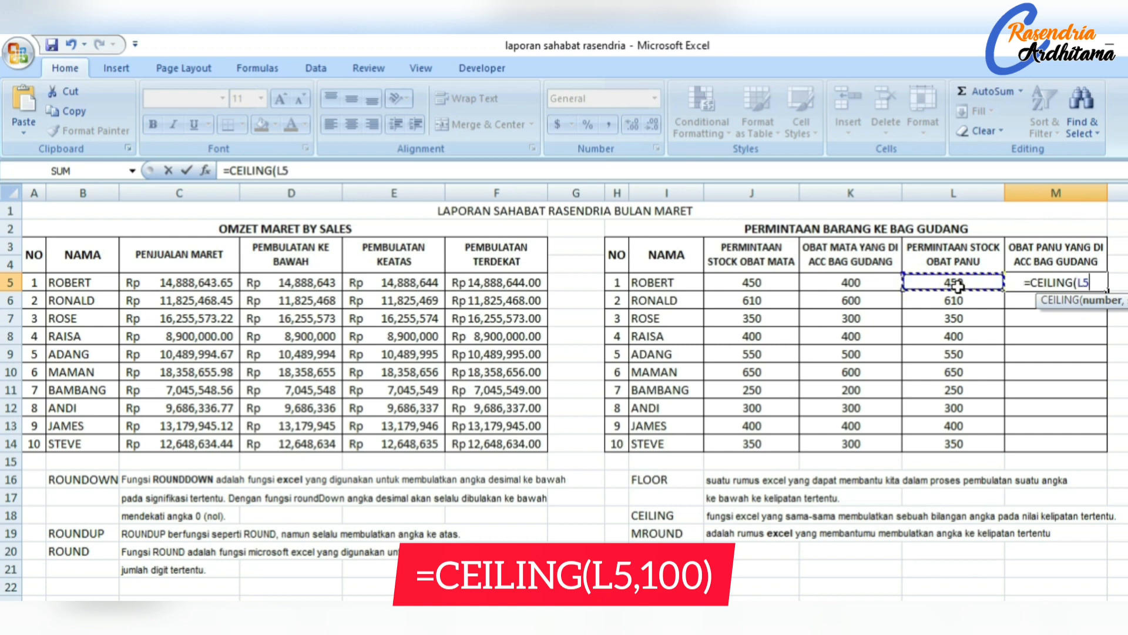
pyautogui.write(',')
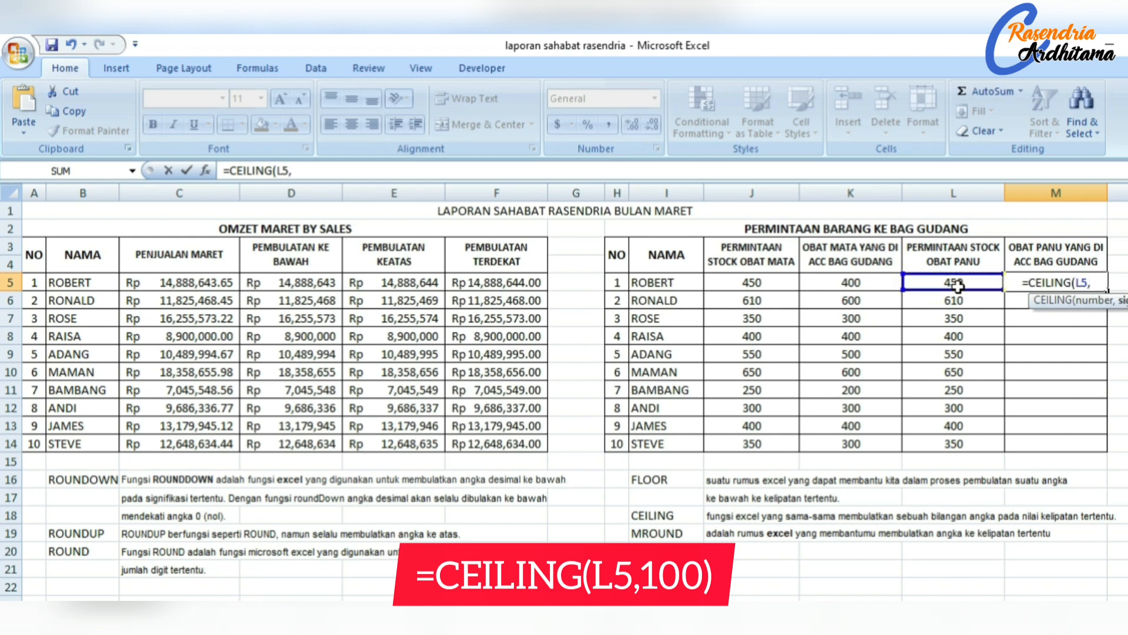
pyautogui.write('100)')
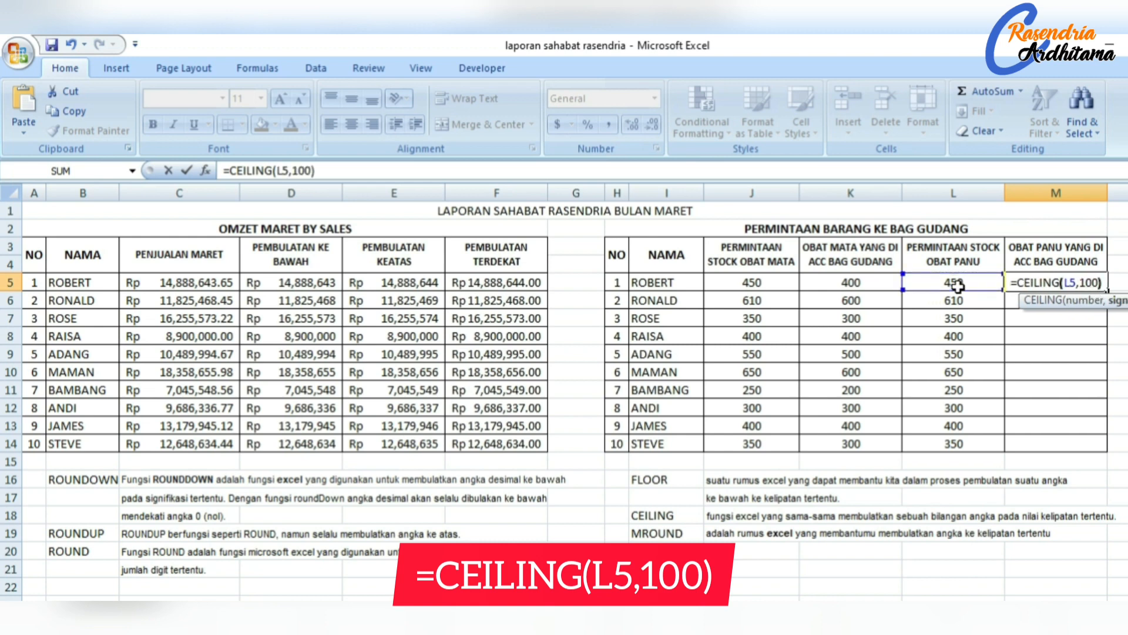
pyautogui.press('Return')
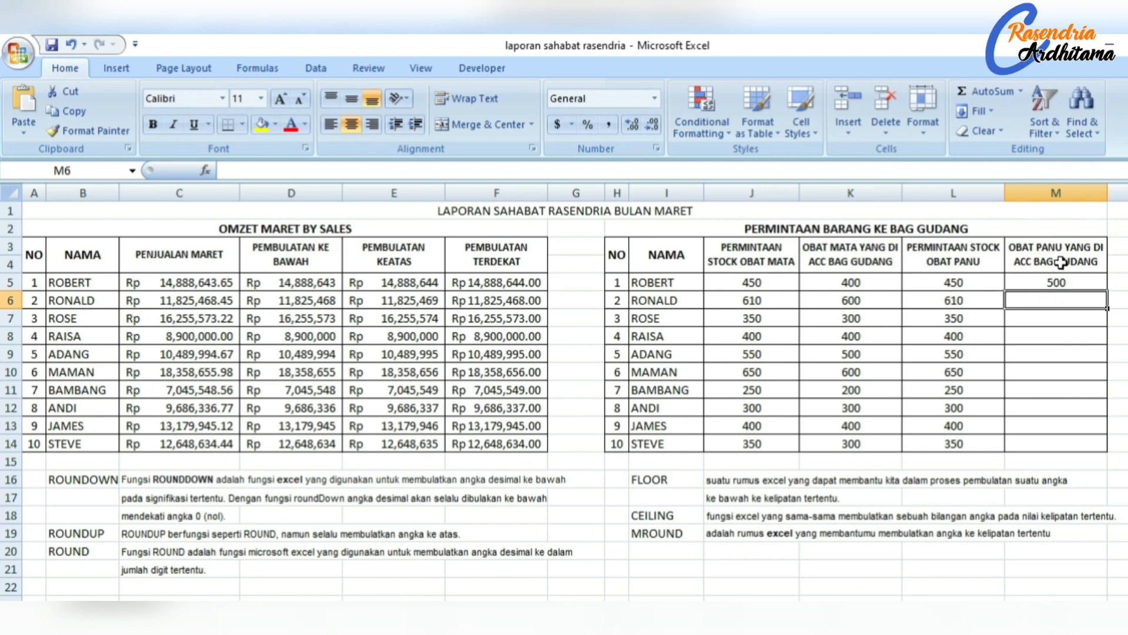
# Fill the CEILING formula in M5 down through M14.
pyautogui.click(1057, 282)
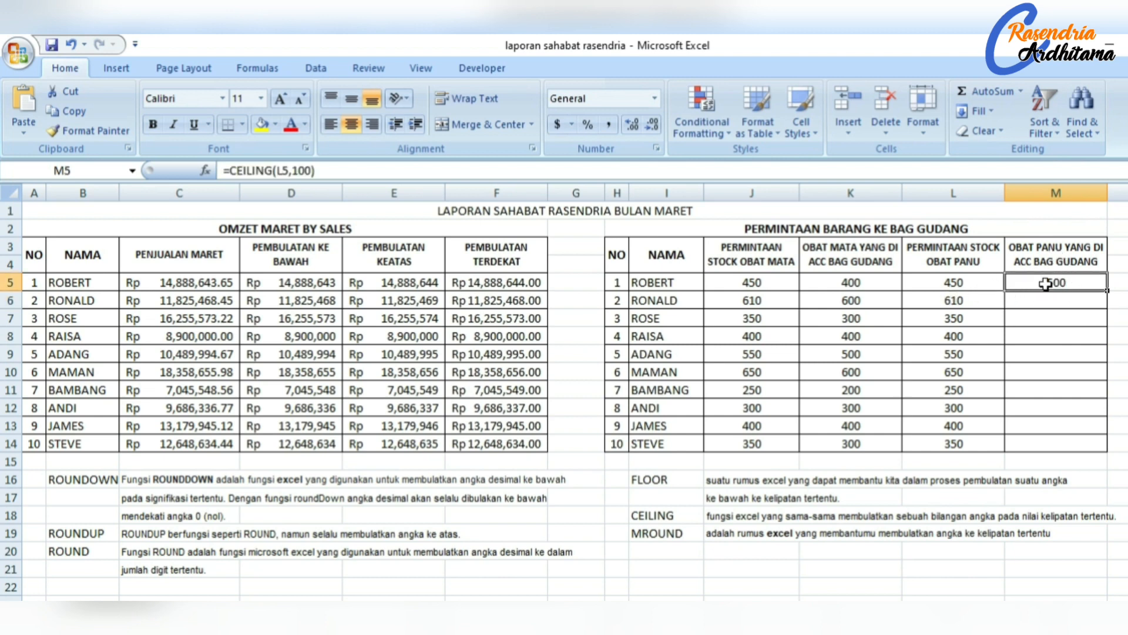
pyautogui.moveTo(1107, 290); pyautogui.dragTo(1096, 450)
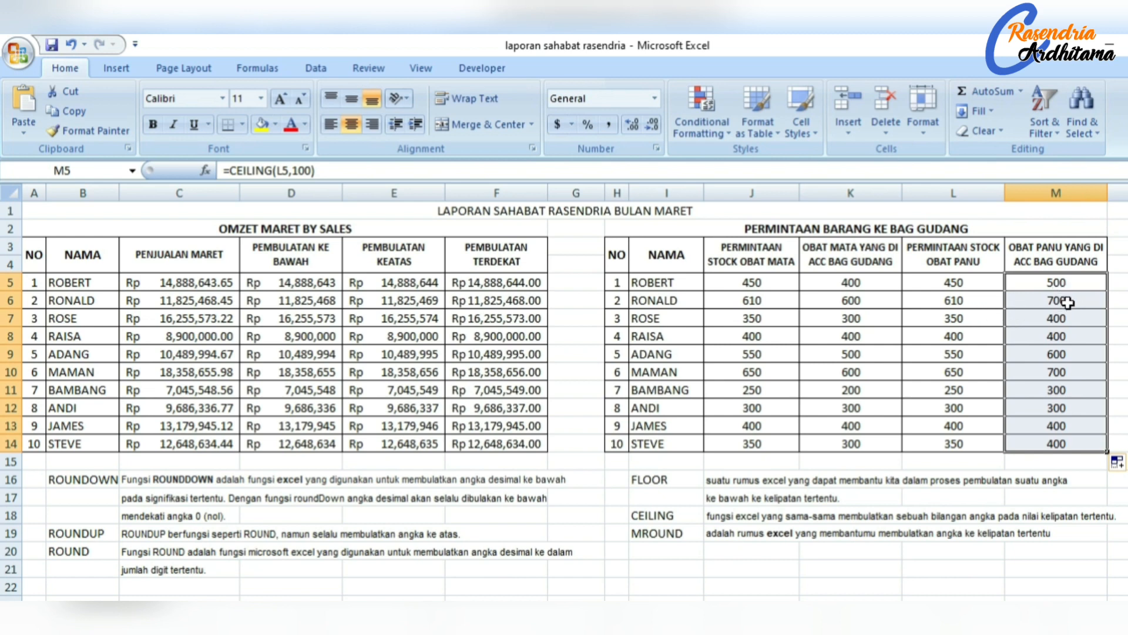
pyautogui.click(1051, 445)
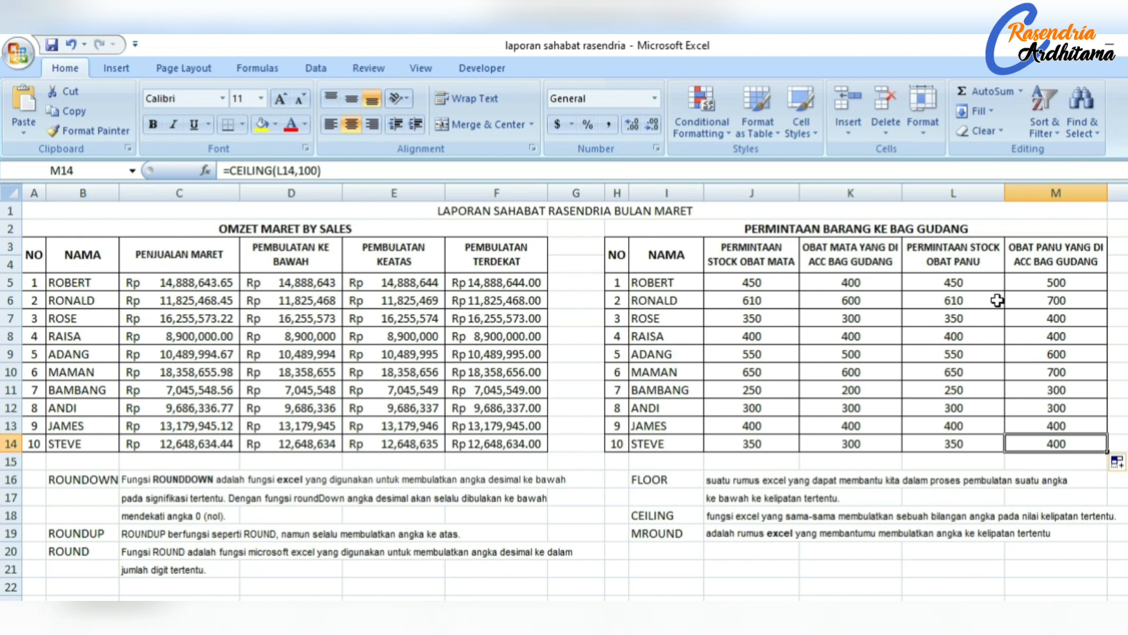
# Replace the formula in M5 with =MROUND(L5,100) to round the requested panu medicine stock to the nearest multiple of 100.
pyautogui.click(1063, 285)
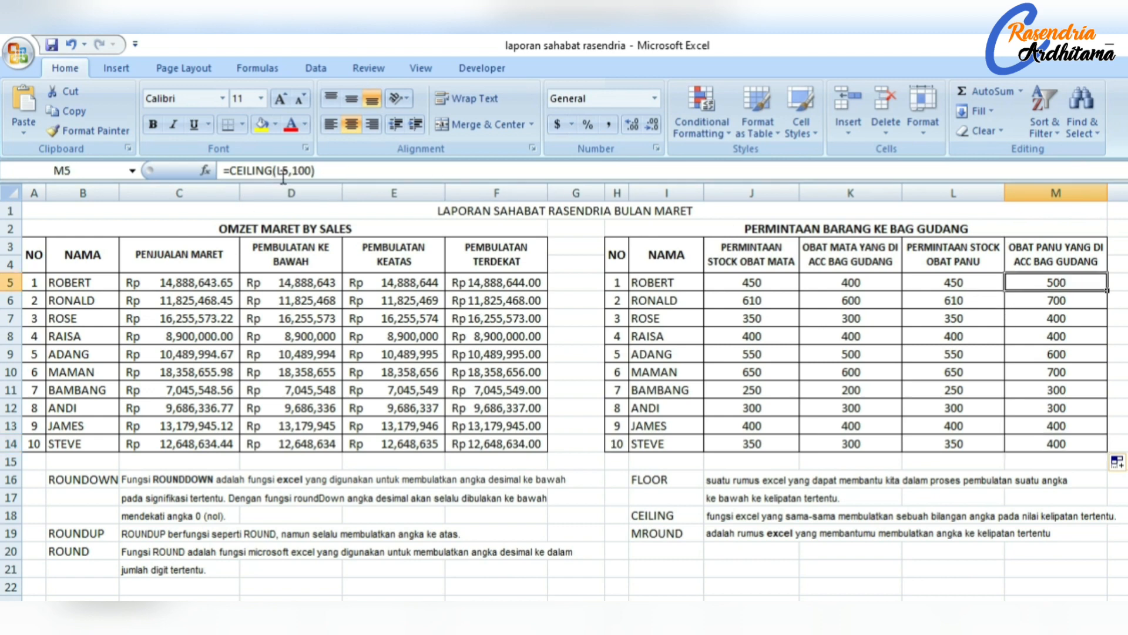
pyautogui.moveTo(317, 171); pyautogui.dragTo(179, 170)
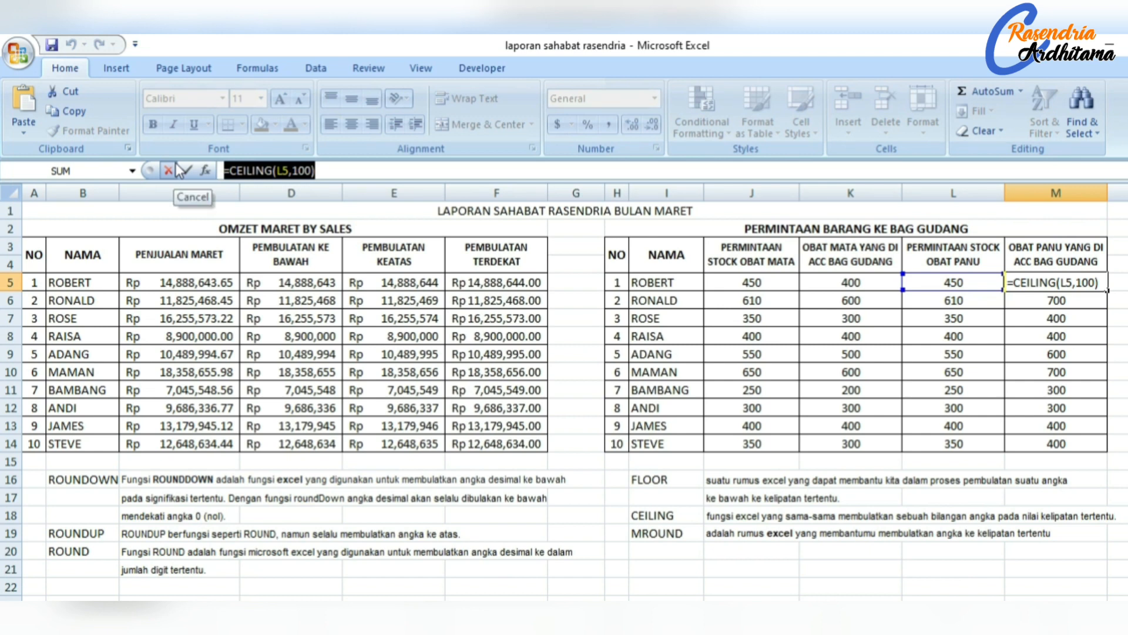
pyautogui.write('=ROUND')
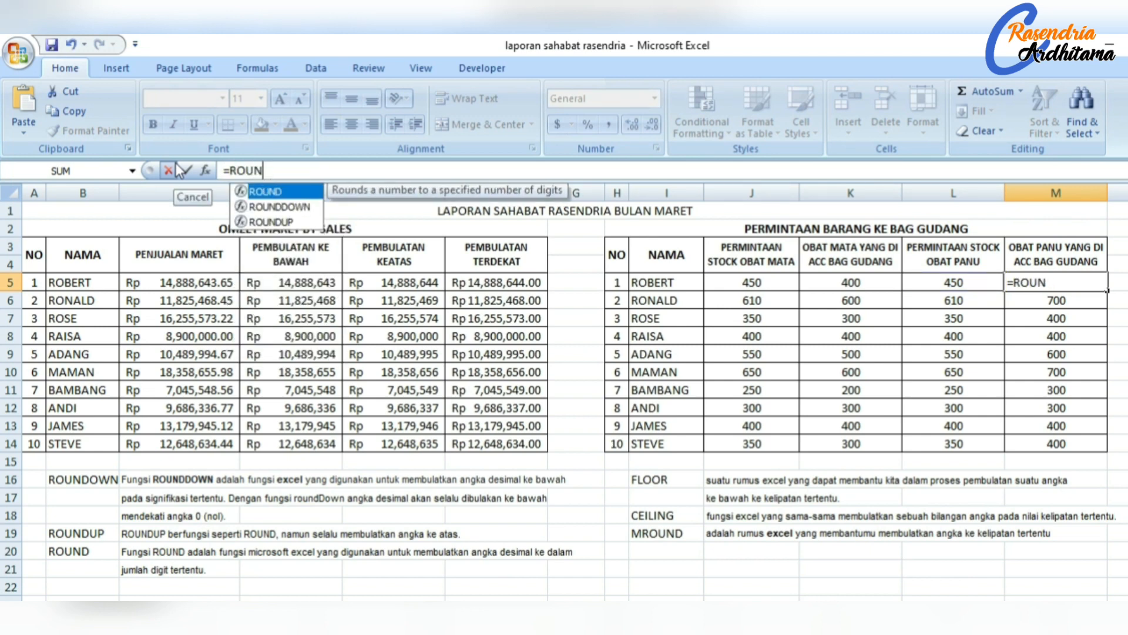
pyautogui.press('BackSpace')
pyautogui.press('BackSpace')
pyautogui.press('BackSpace')
pyautogui.press('BackSpace')
pyautogui.write('MROU')
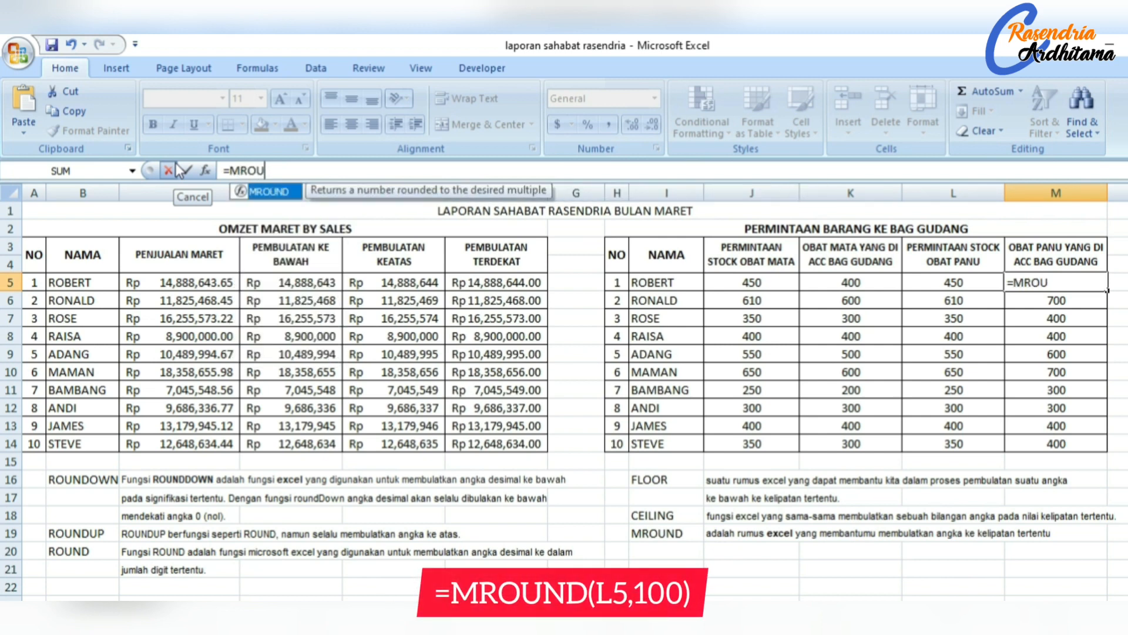
pyautogui.write('ND(')
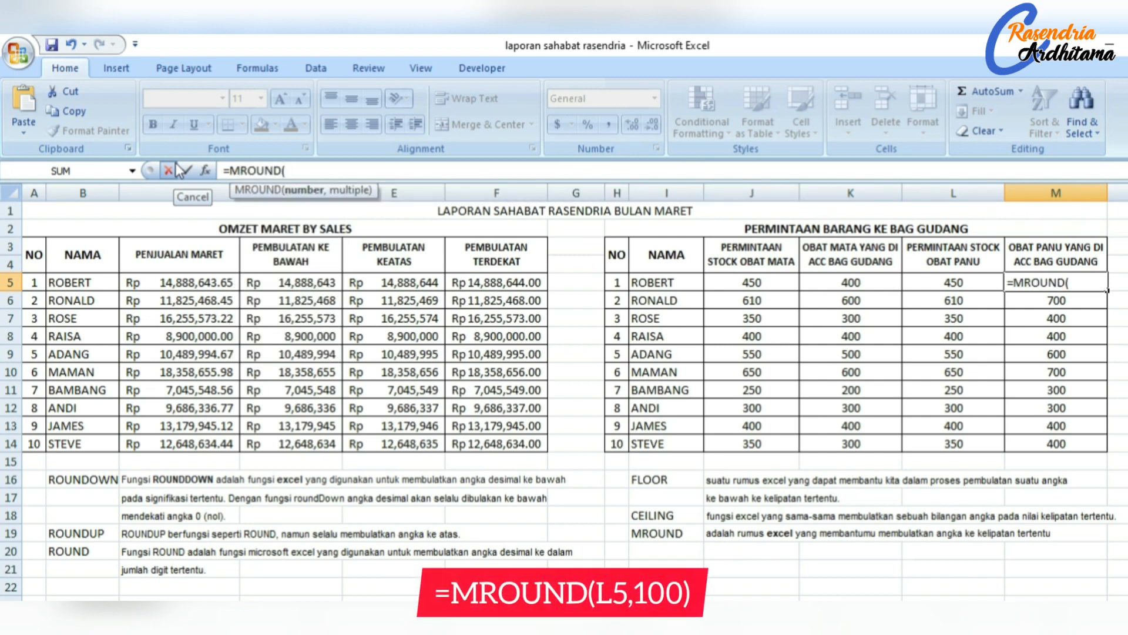
pyautogui.click(964, 285)
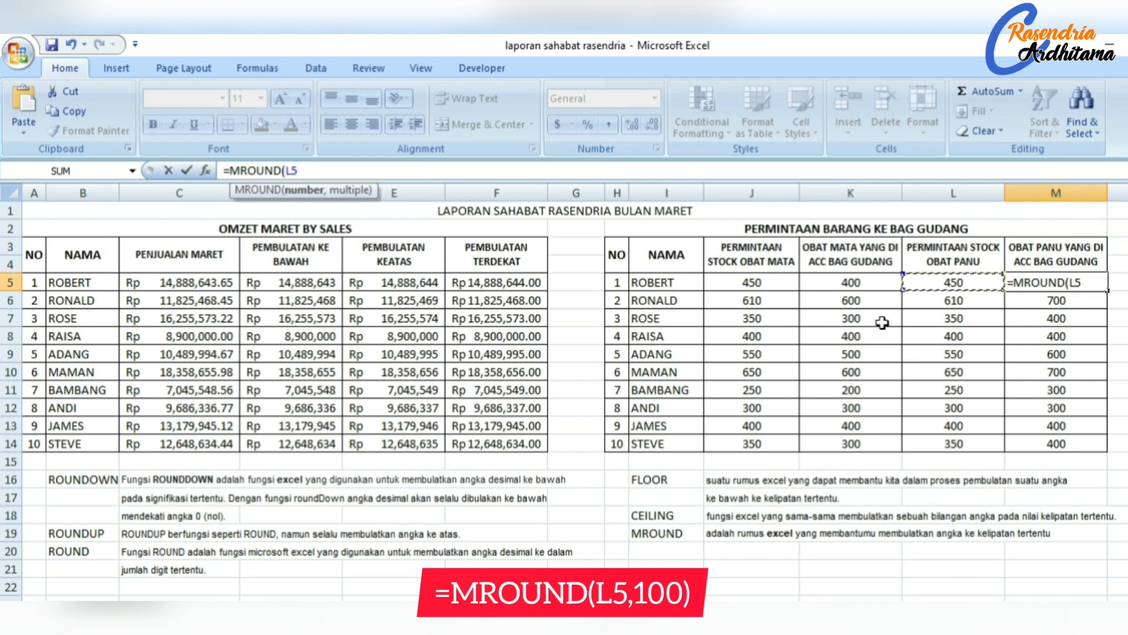
pyautogui.write(',1')
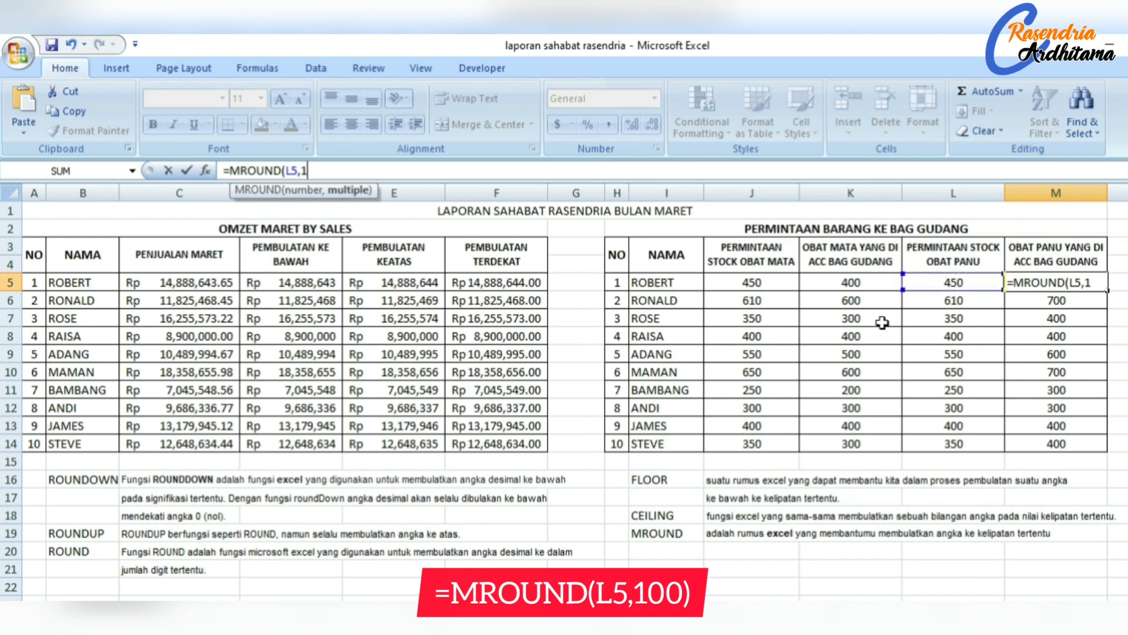
pyautogui.write('00)')
pyautogui.press('Return')
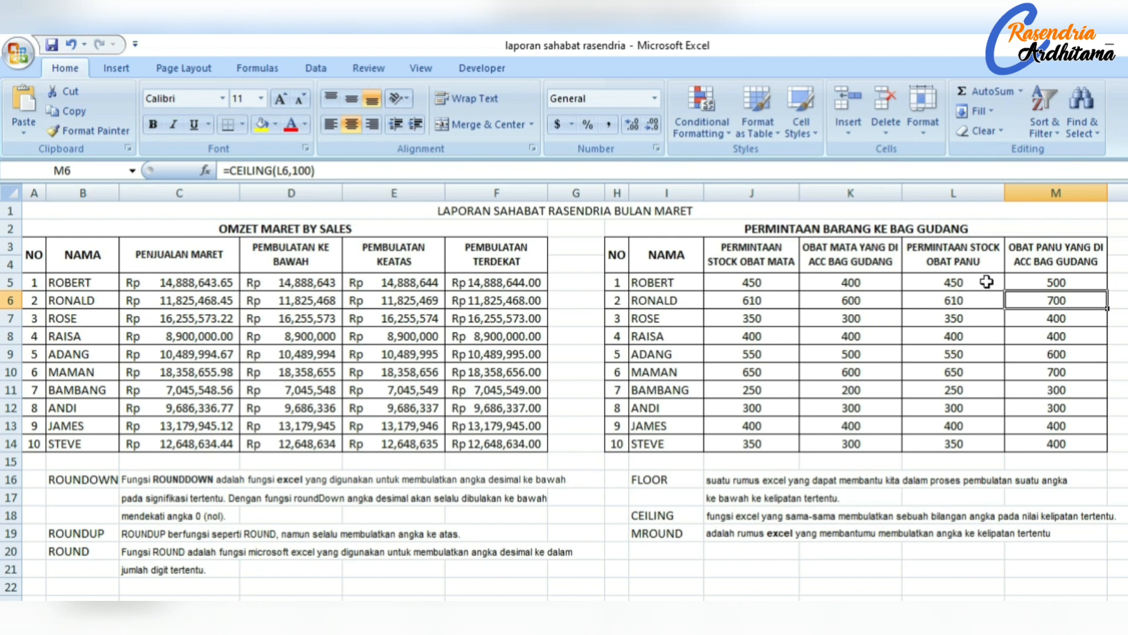
# Fill the MROUND formula in M5 down through M14 and check the rounded quantities against the requests in column L.
pyautogui.click(1084, 282)
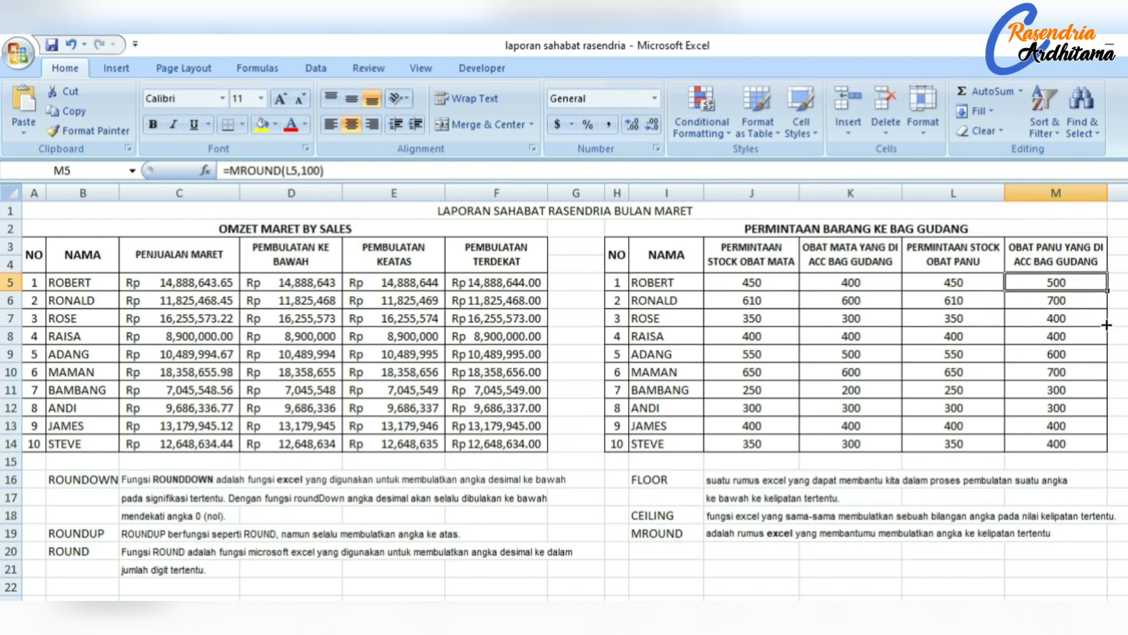
pyautogui.moveTo(1106, 325); pyautogui.dragTo(1105, 451)
pyautogui.click(1080, 408)
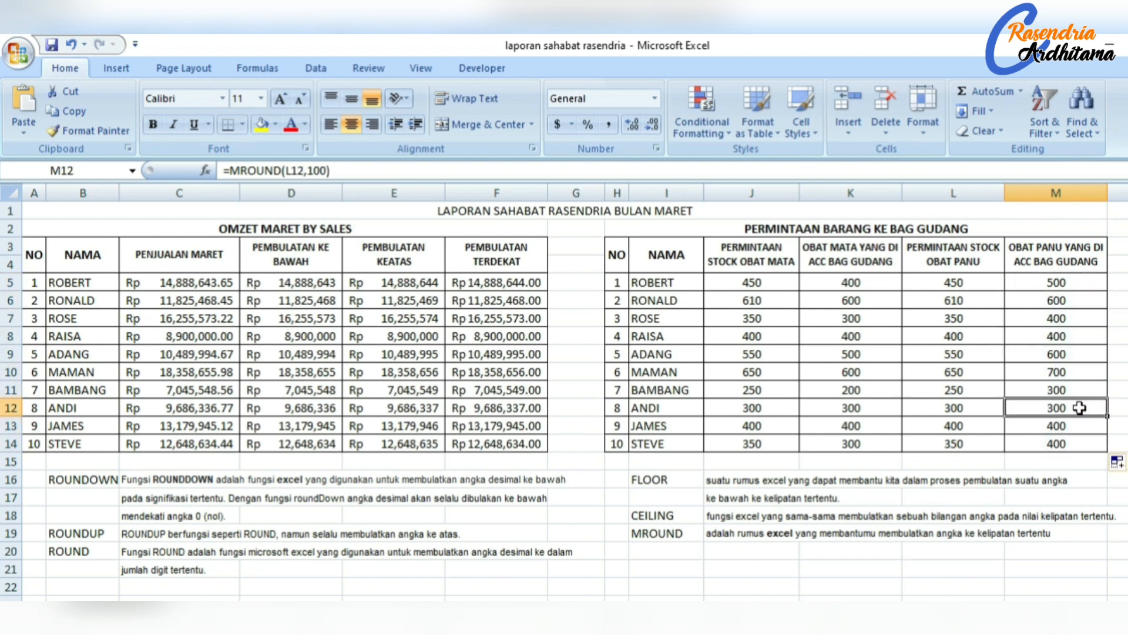
pyautogui.click(1068, 387)
pyautogui.click(1058, 288)
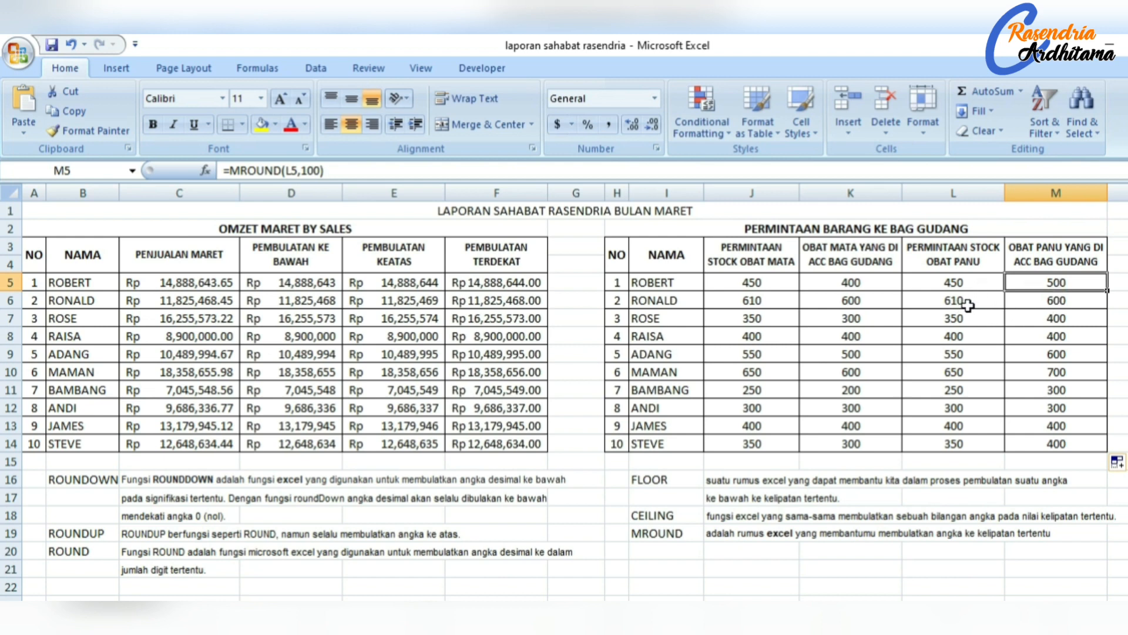
pyautogui.click(966, 305)
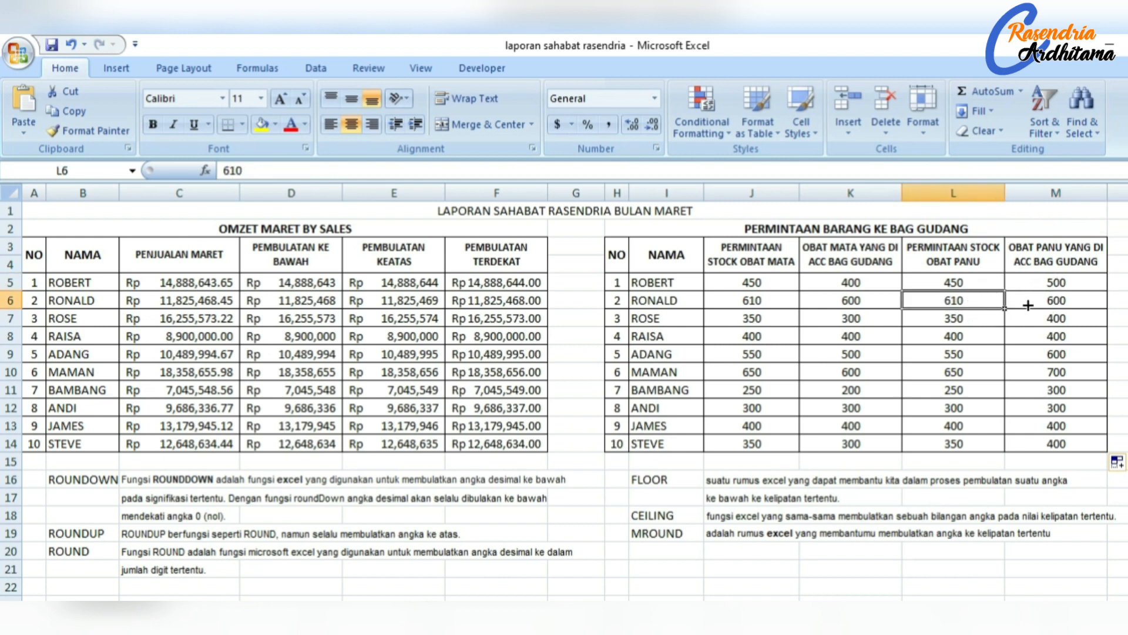
pyautogui.click(1064, 301)
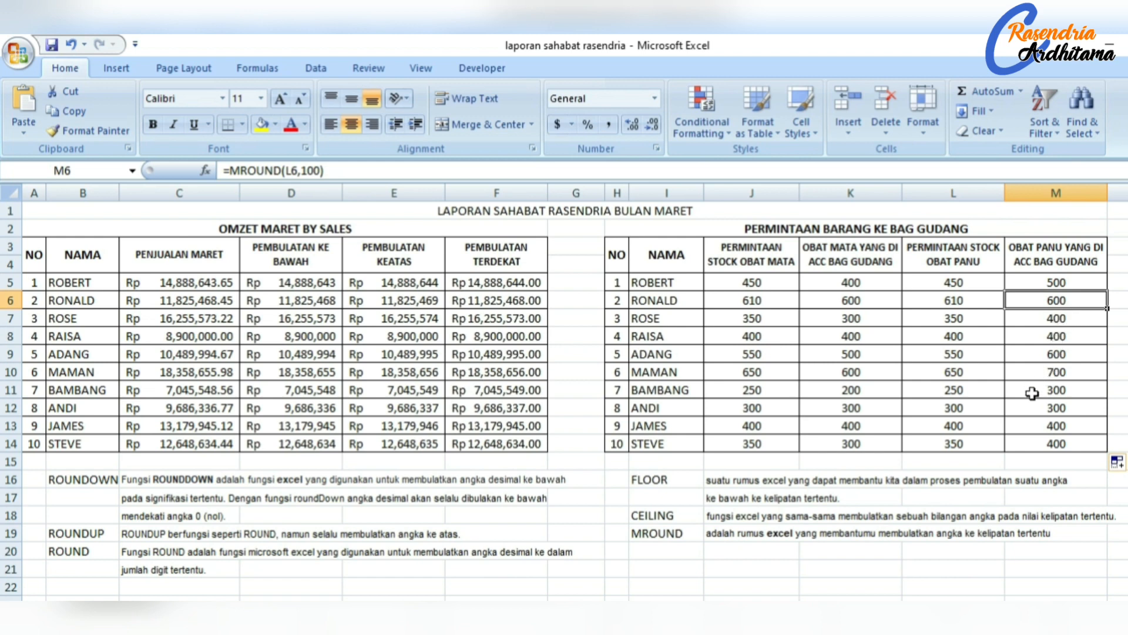
pyautogui.click(1064, 463)
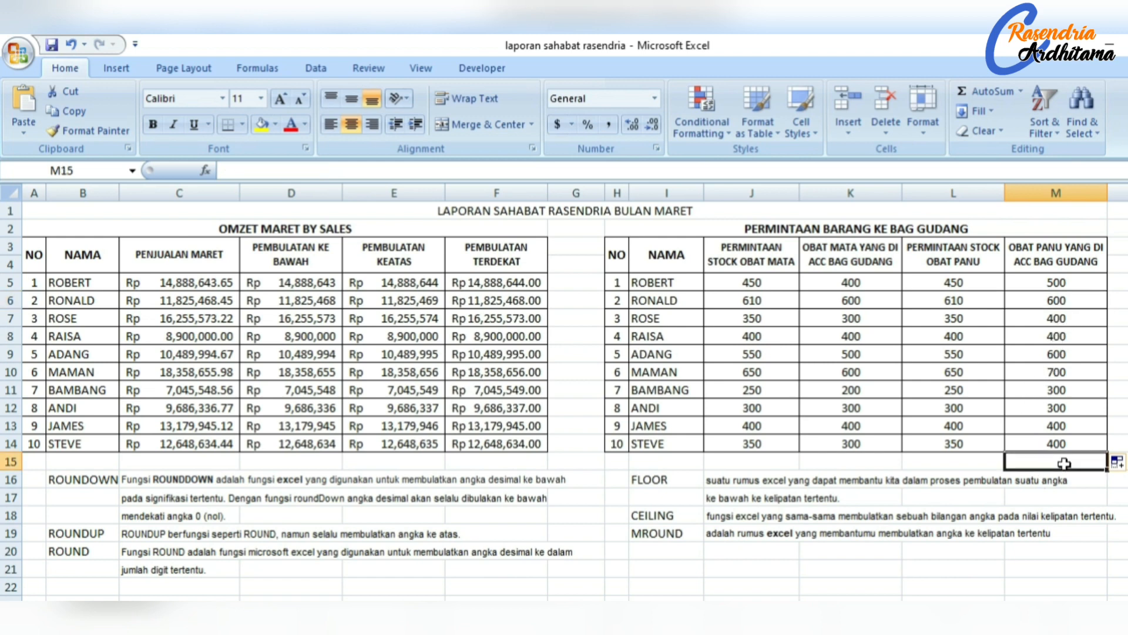